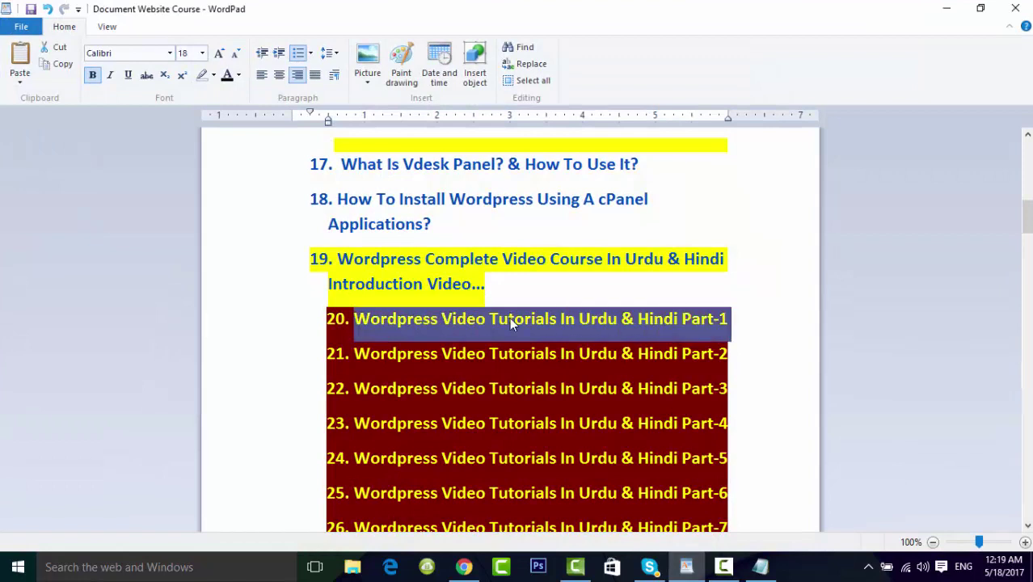
Step: Leave the course outline document, switch to Chrome and open the WordPress Updates page
{"action": "left_click", "coordinate": [510, 317]}
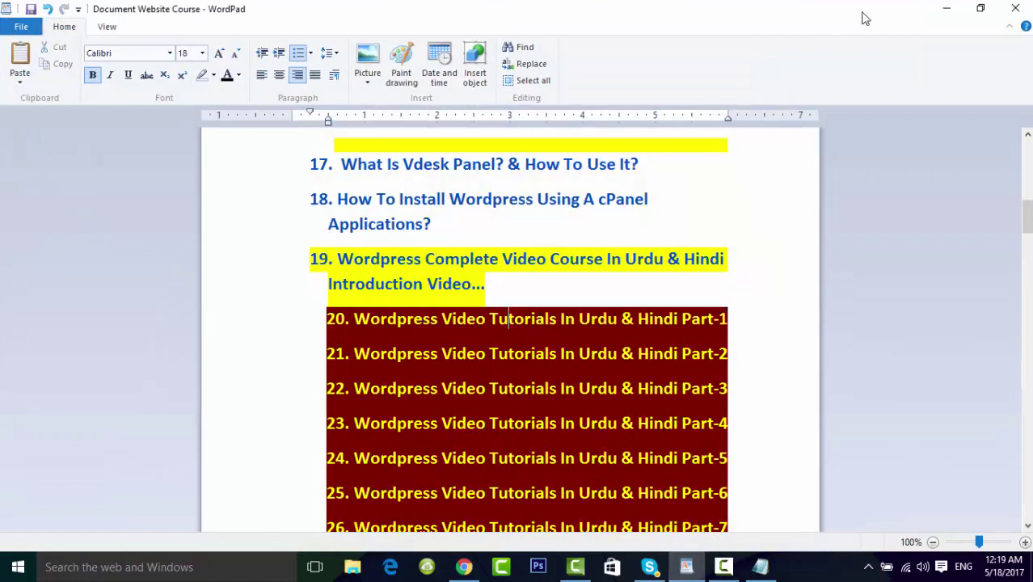
{"action": "left_click", "coordinate": [947, 8]}
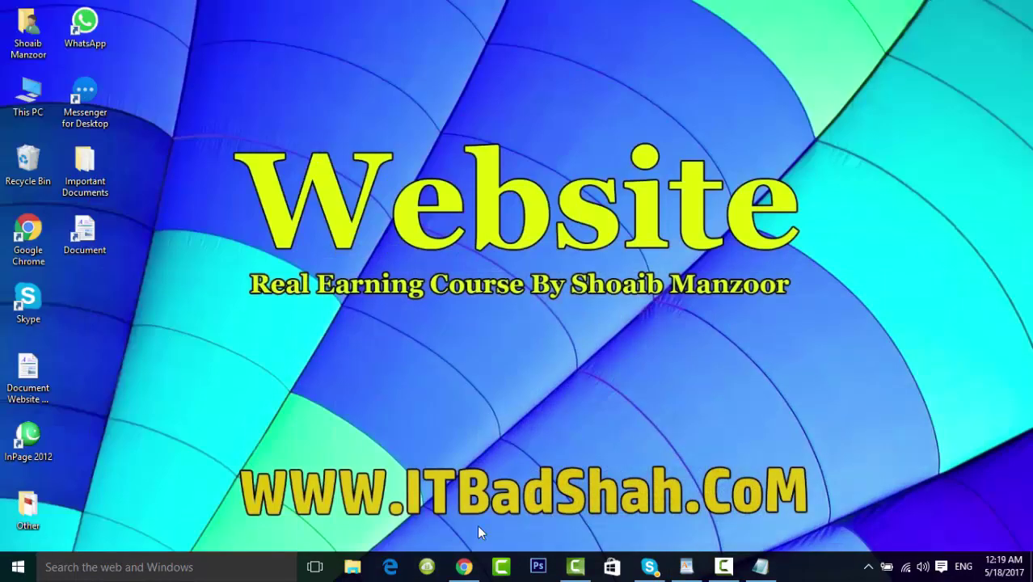
{"action": "left_click", "coordinate": [464, 566]}
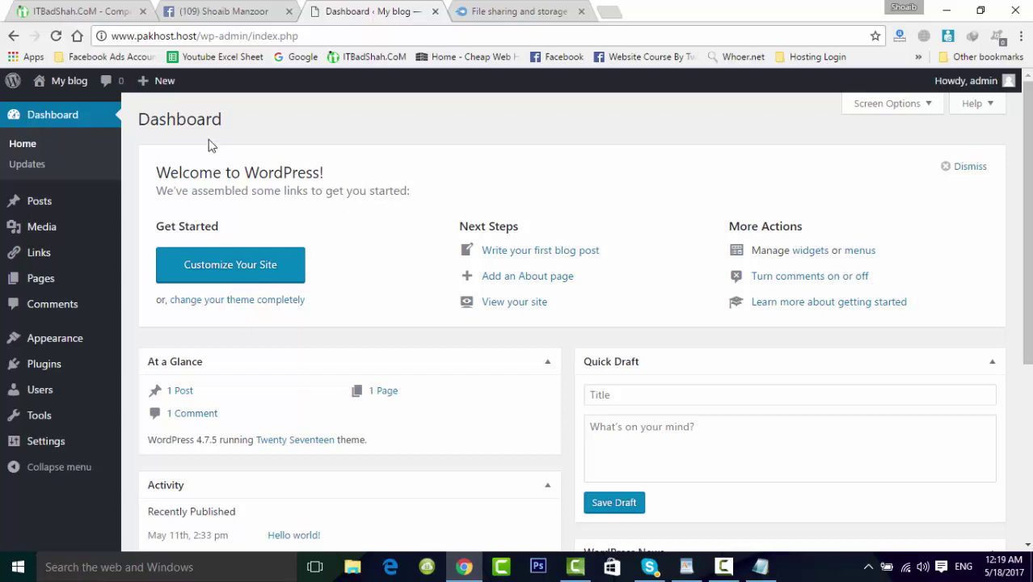
{"action": "left_click", "coordinate": [29, 167]}
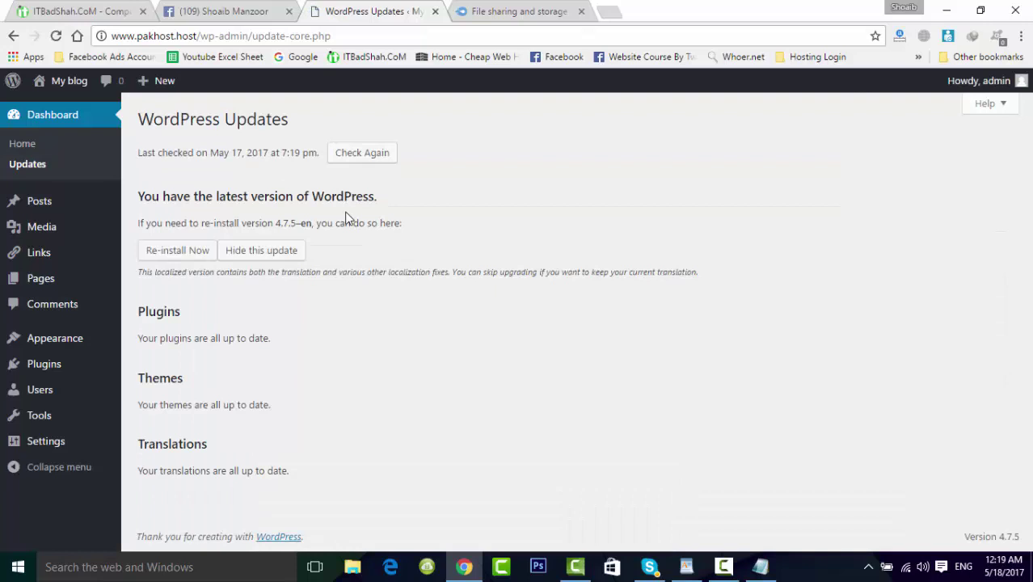
Step: Check again for WordPress updates and review the version, plugin, theme and translation status
{"action": "triple_click", "coordinate": [290, 223]}
{"action": "left_click", "coordinate": [290, 223]}
{"action": "triple_click", "coordinate": [290, 223]}
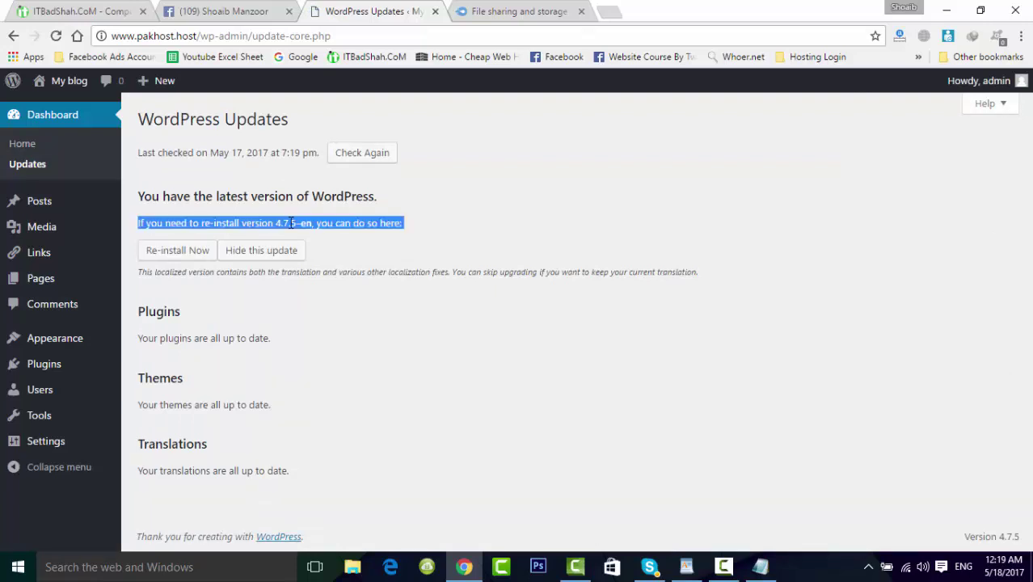
{"action": "left_click", "coordinate": [290, 223]}
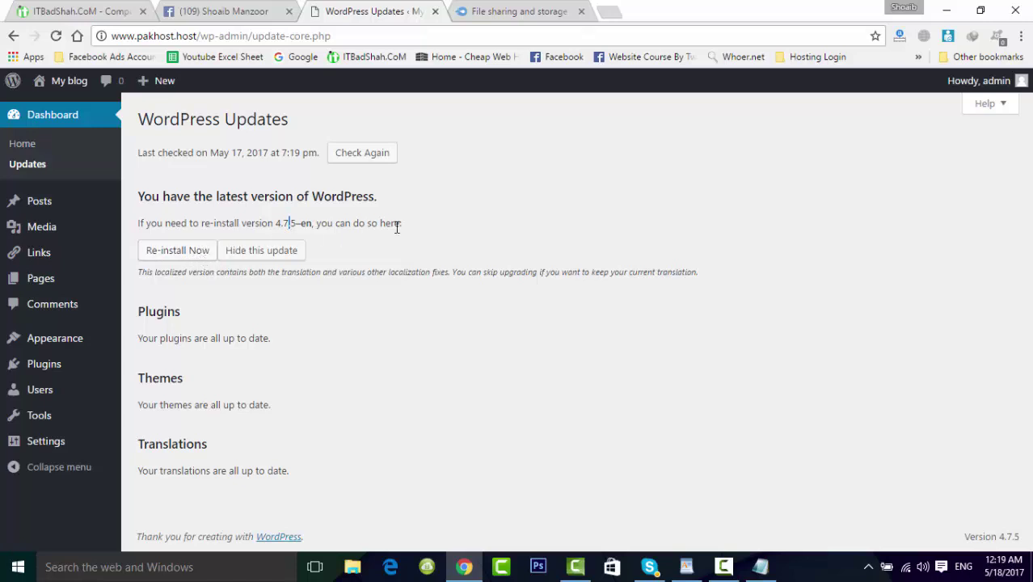
{"action": "left_click", "coordinate": [363, 158]}
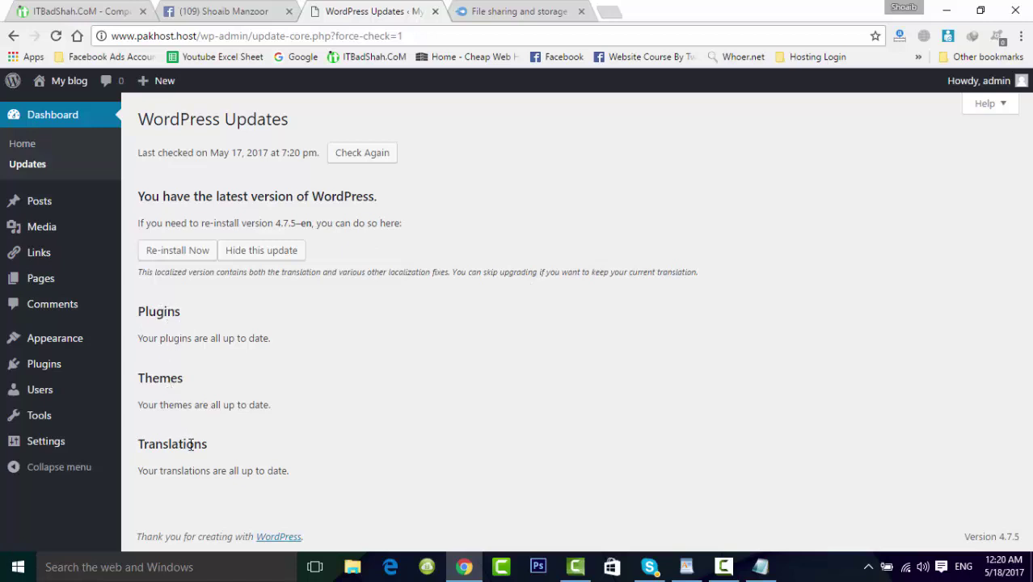
{"action": "triple_click", "coordinate": [262, 475]}
{"action": "left_click", "coordinate": [262, 474]}
{"action": "left_click_drag", "start_coordinate": [282, 413], "coordinate": [189, 323]}
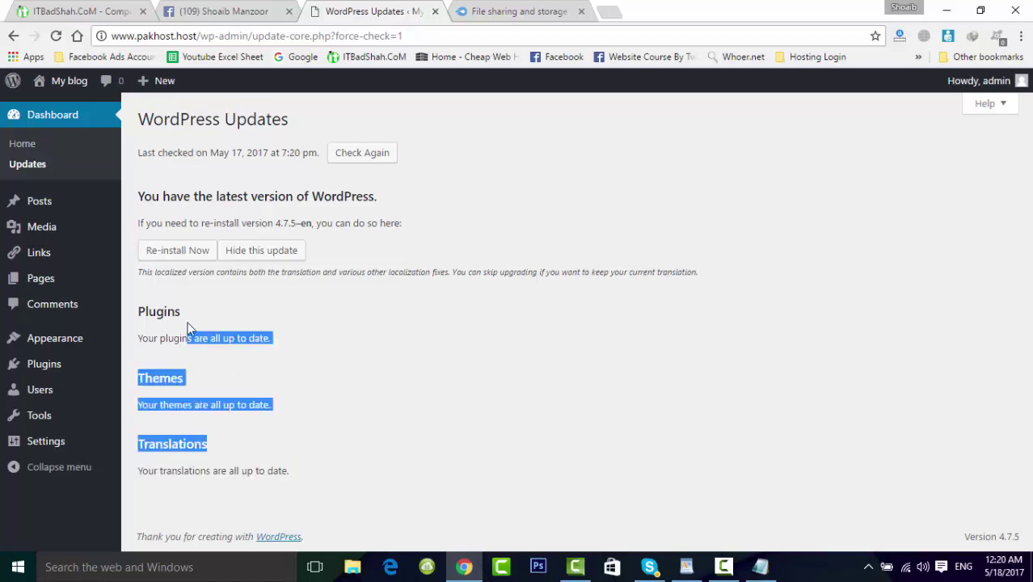
{"action": "left_click", "coordinate": [187, 322]}
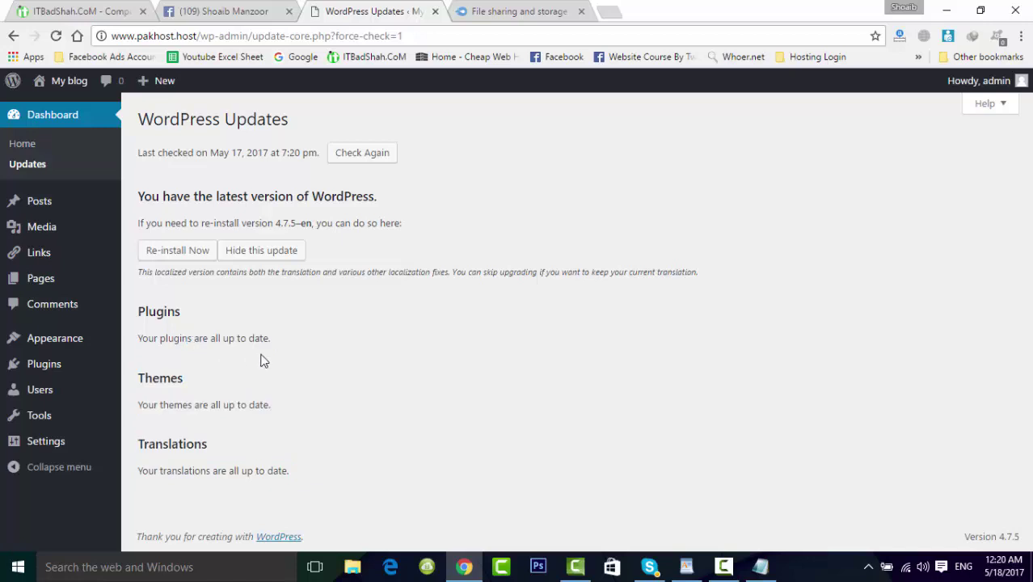
Step: Open the My blog site in a new browser tab and view its front page
{"action": "mouse_move", "coordinate": [82, 208]}
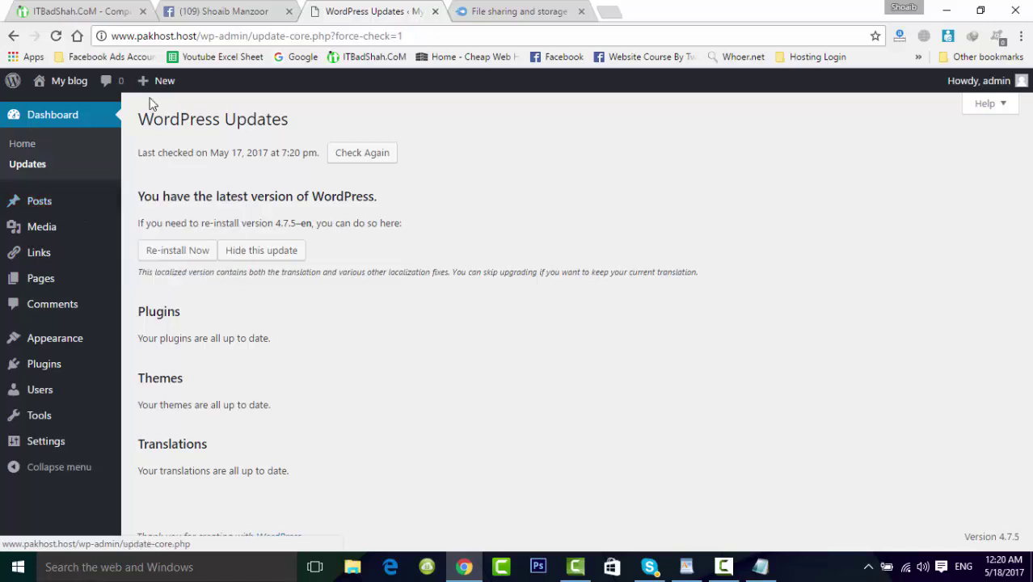
{"action": "mouse_move", "coordinate": [69, 89]}
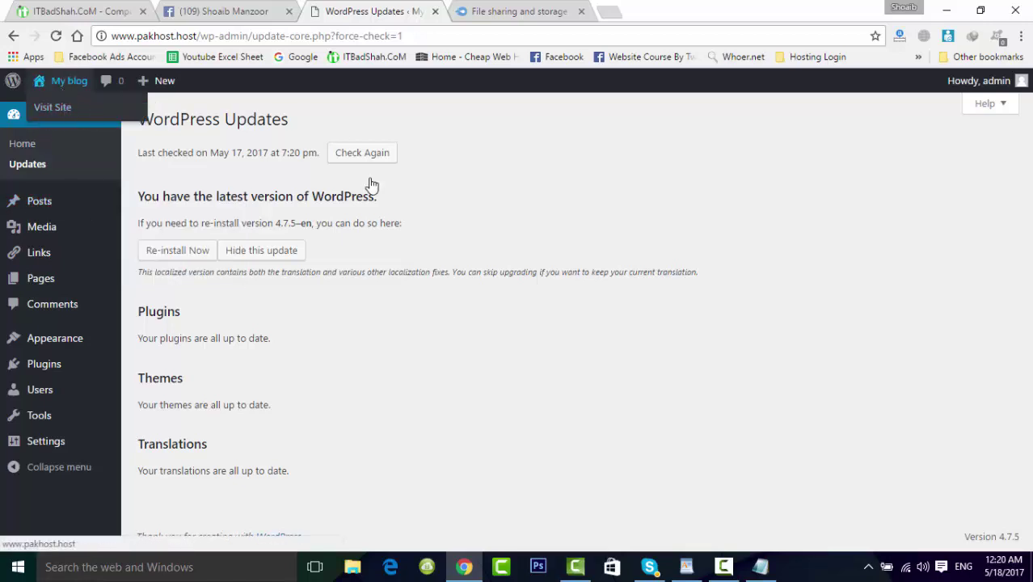
{"action": "right_click", "coordinate": [66, 106]}
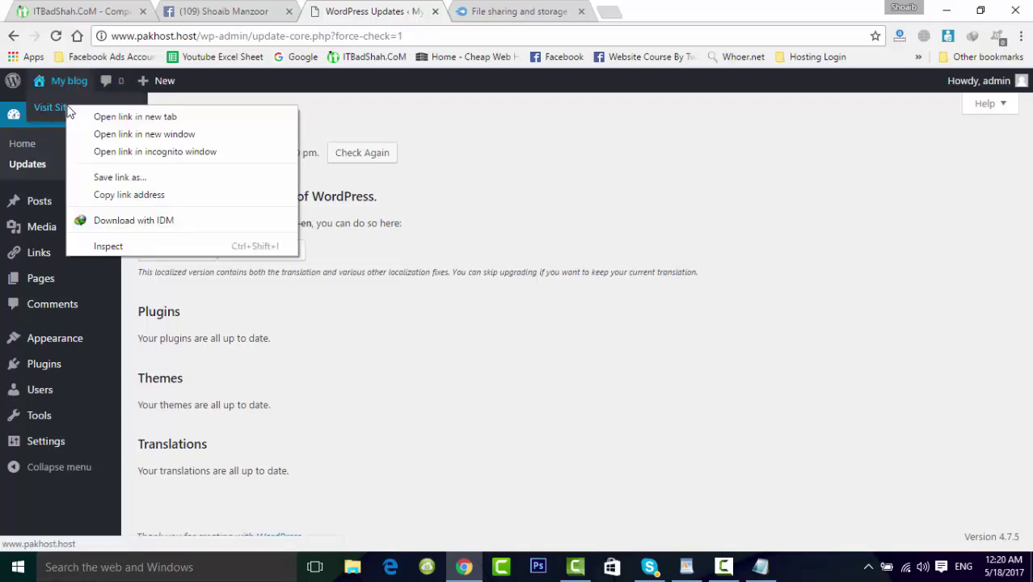
{"action": "left_click", "coordinate": [117, 118]}
{"action": "left_click", "coordinate": [492, 8]}
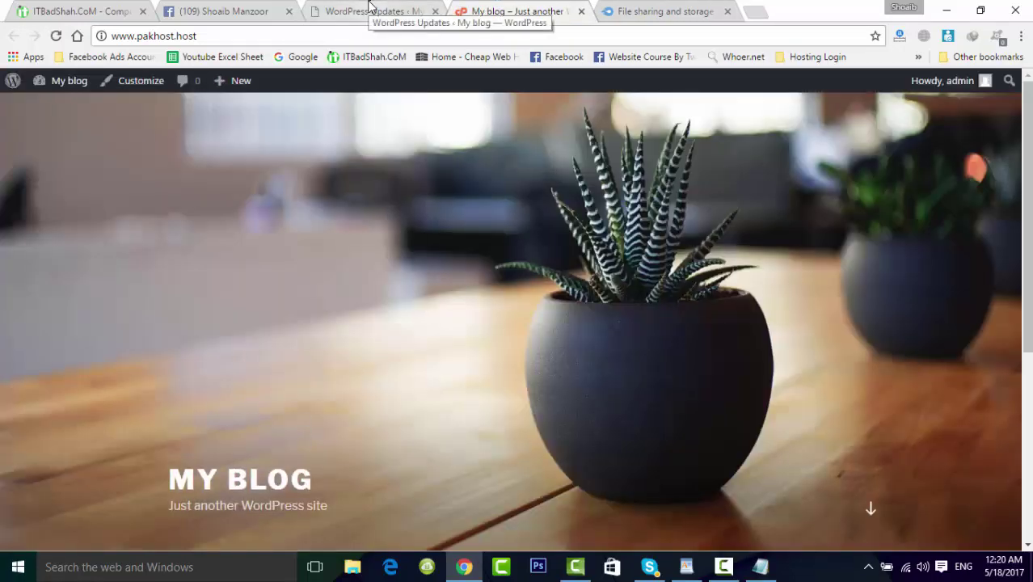
Step: Open the list of all posts in the WordPress admin and close the site preview tab
{"action": "left_click", "coordinate": [369, 5]}
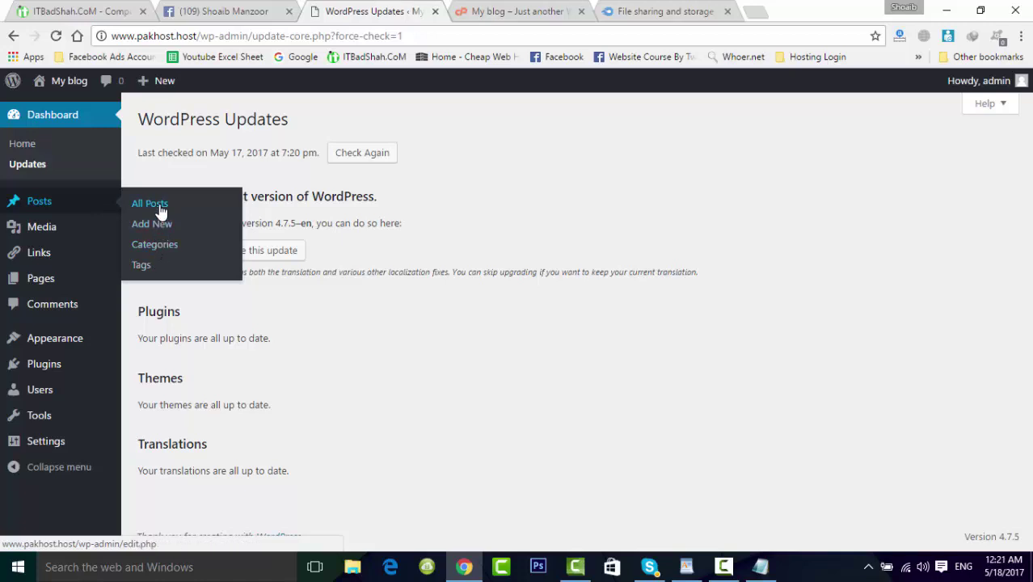
{"action": "left_click", "coordinate": [99, 200]}
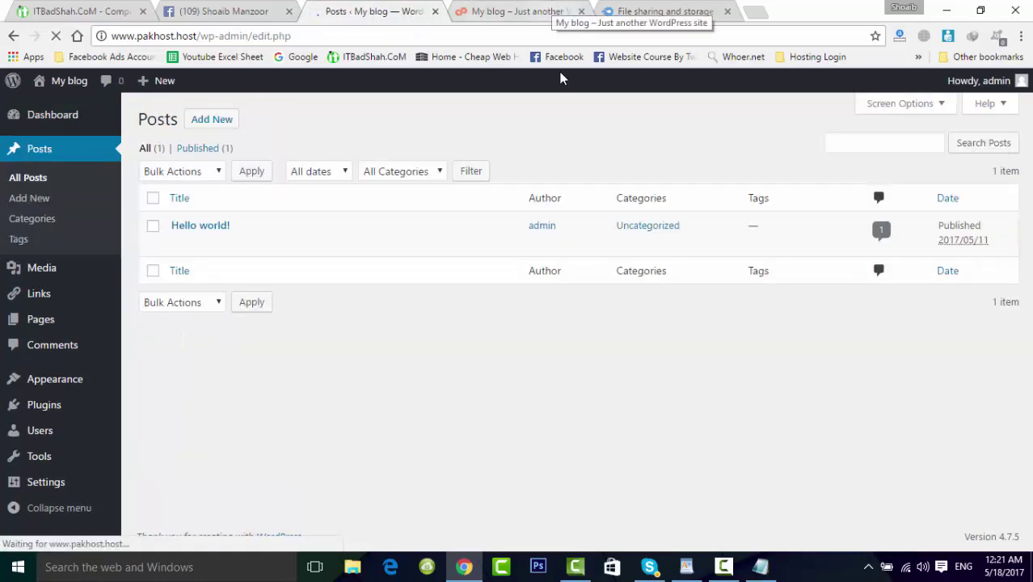
{"action": "left_click", "coordinate": [581, 12]}
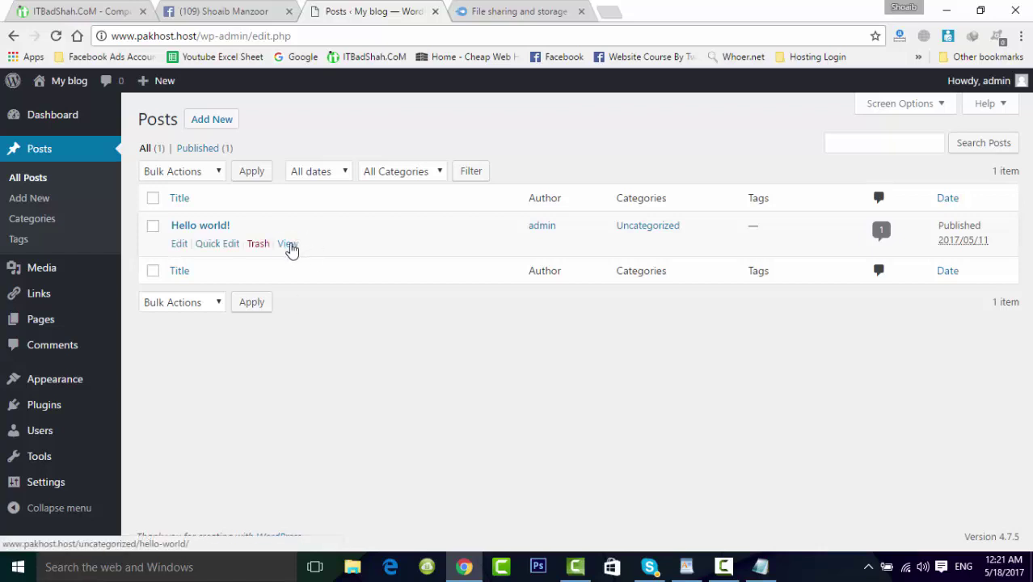
Step: View the "Hello world!" post in a new tab and read through its text and comment
{"action": "right_click", "coordinate": [290, 247]}
{"action": "left_click", "coordinate": [323, 255]}
{"action": "left_click", "coordinate": [509, 12]}
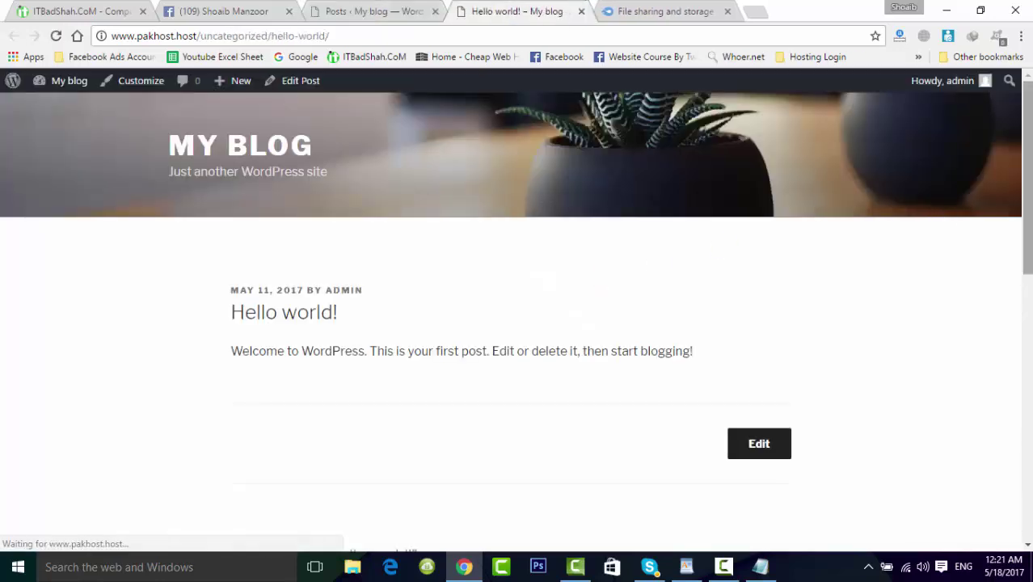
{"action": "scroll", "coordinate": [674, 285], "scroll_direction": "down", "scroll_amount": 1}
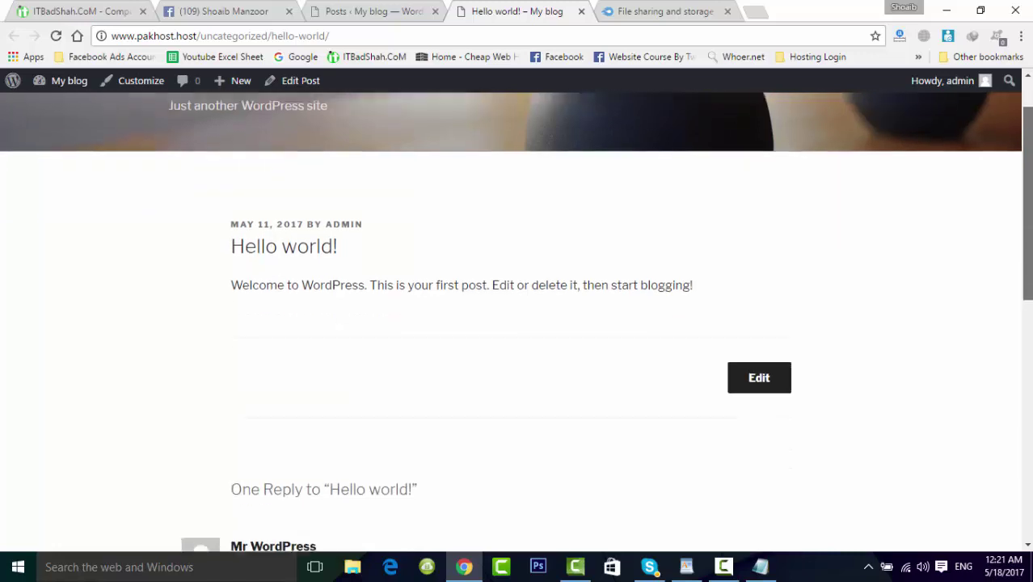
{"action": "triple_click", "coordinate": [384, 275]}
{"action": "left_click", "coordinate": [384, 277]}
{"action": "left_click_drag", "start_coordinate": [1027, 243], "coordinate": [1027, 400]}
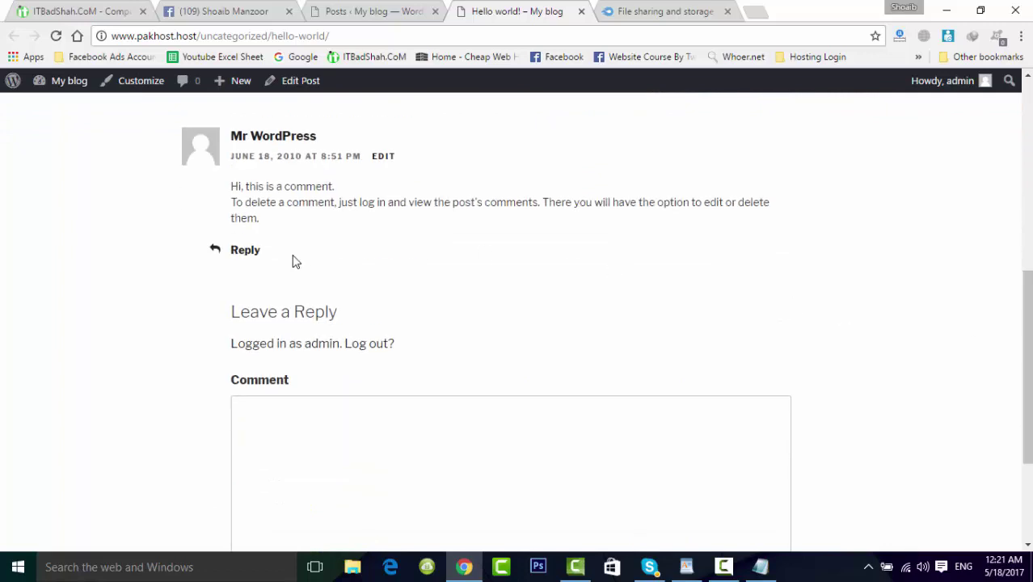
{"action": "double_click", "coordinate": [260, 199]}
{"action": "triple_click", "coordinate": [260, 199]}
{"action": "left_click", "coordinate": [260, 199]}
{"action": "scroll", "coordinate": [517, 323], "scroll_direction": "up", "scroll_amount": 7}
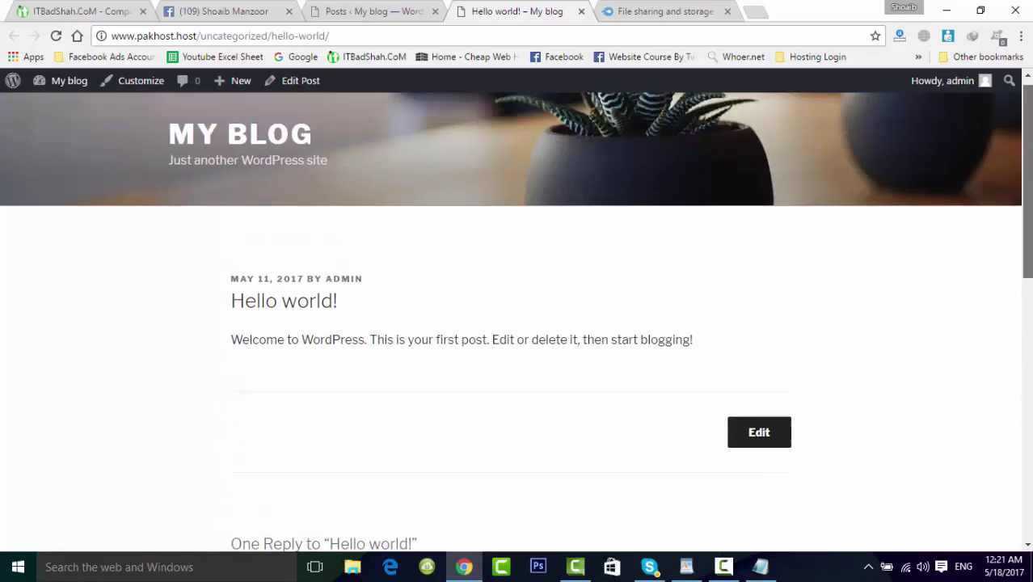
Step: Quick-edit the "Hello world!" post and change its title to "Website Complete Course"
{"action": "left_click", "coordinate": [322, 7]}
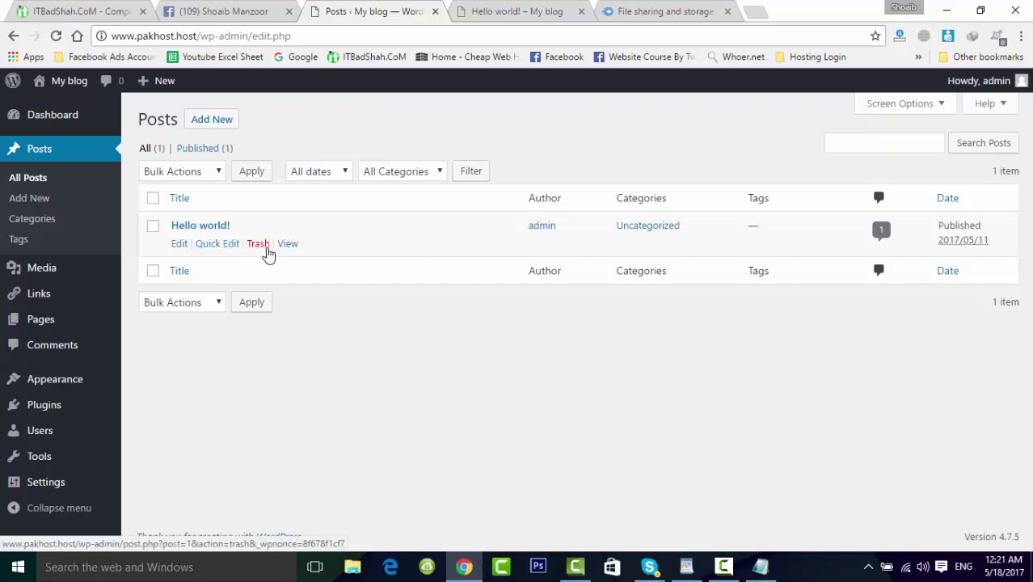
{"action": "left_click", "coordinate": [218, 243]}
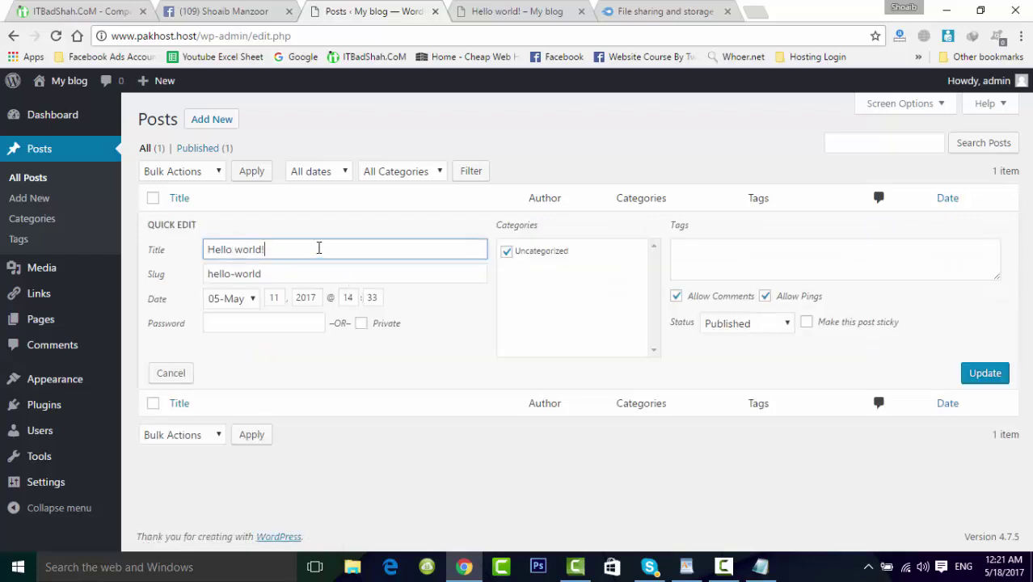
{"action": "triple_click", "coordinate": [319, 248]}
{"action": "left_click", "coordinate": [319, 248]}
{"action": "triple_click", "coordinate": [319, 249]}
{"action": "left_click", "coordinate": [560, 9]}
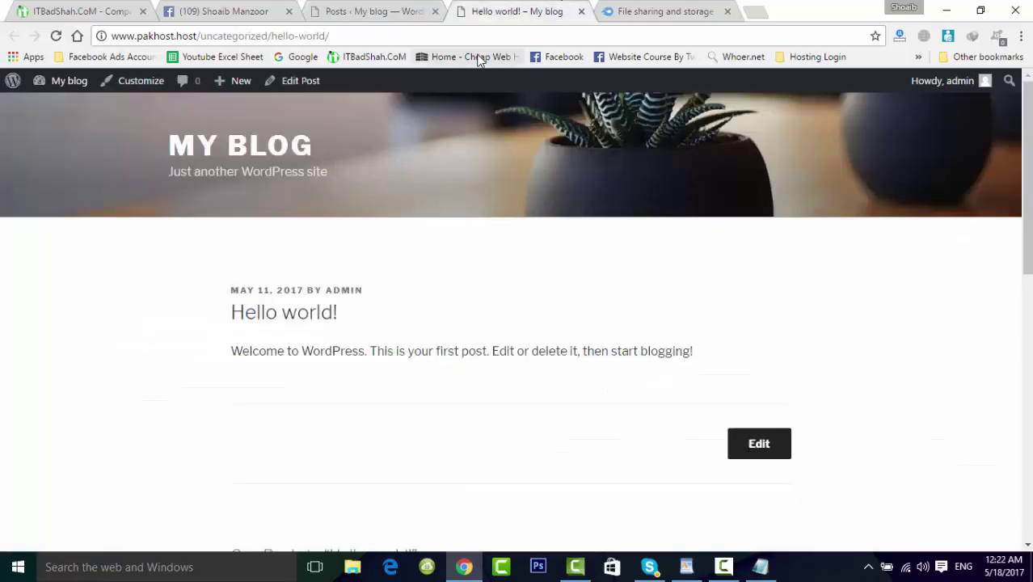
{"action": "left_click", "coordinate": [406, 10]}
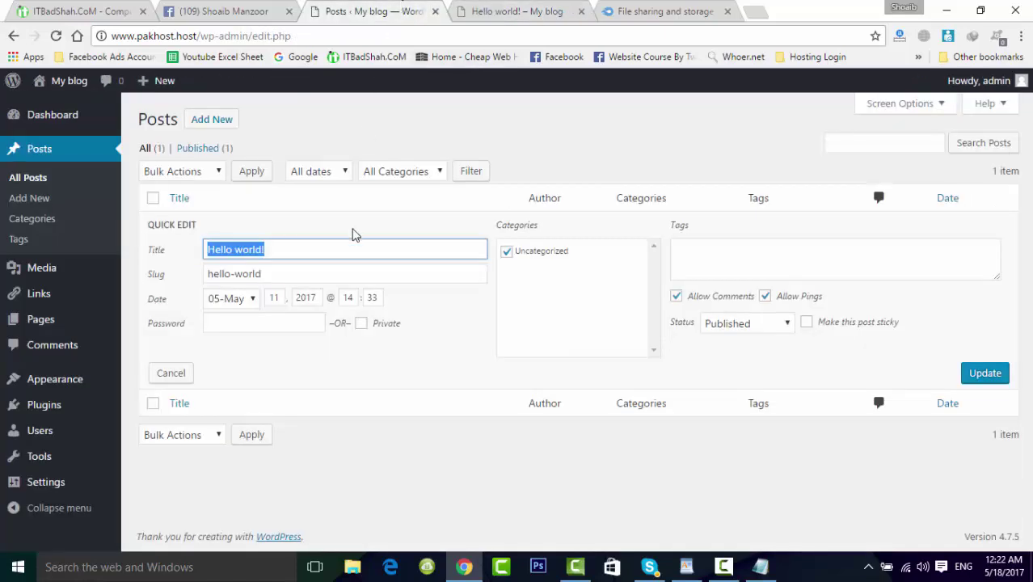
{"action": "type", "text": "Websit"}
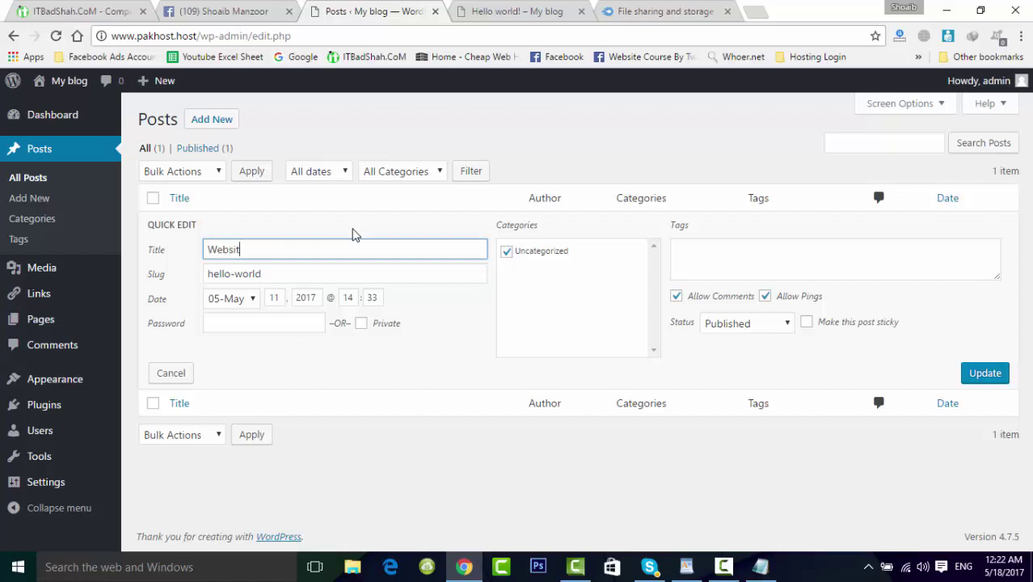
{"action": "type", "text": "e Complete Course"}
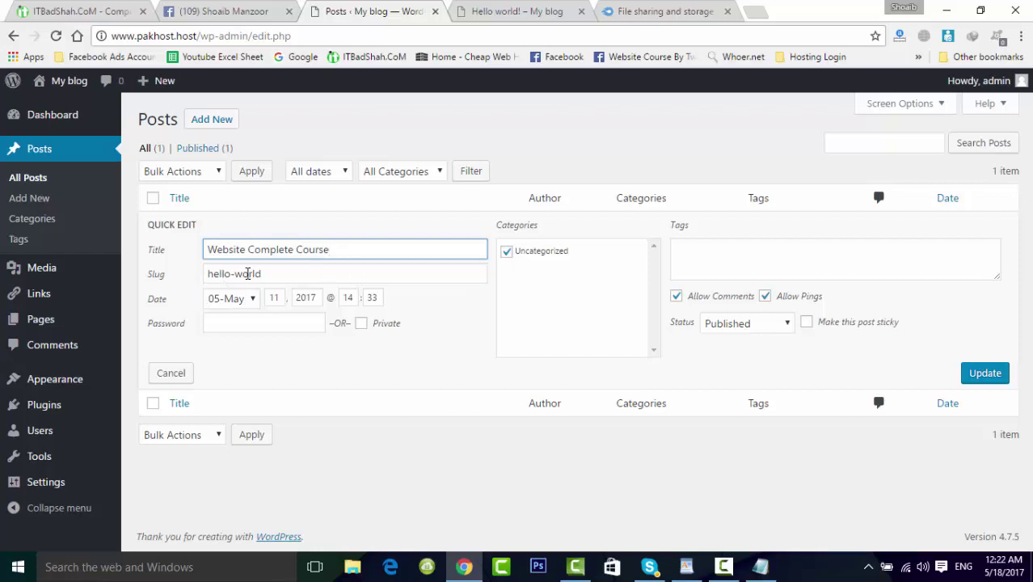
Step: Examine the permalink of the website course introduction post on ITBadShah.CoM as a slug example, and return to the quick edit's slug
{"action": "double_click", "coordinate": [273, 273]}
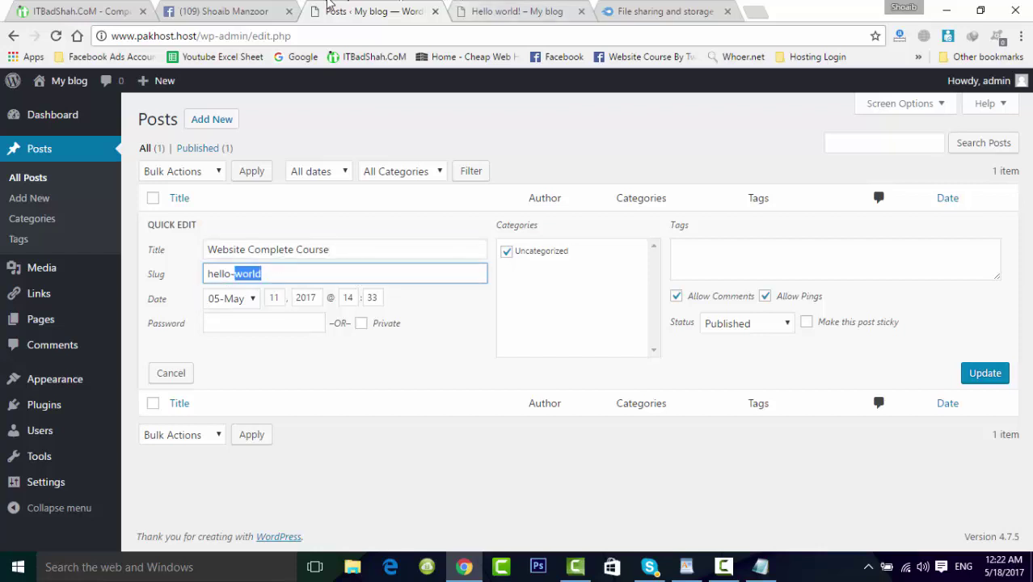
{"action": "left_click", "coordinate": [97, 10]}
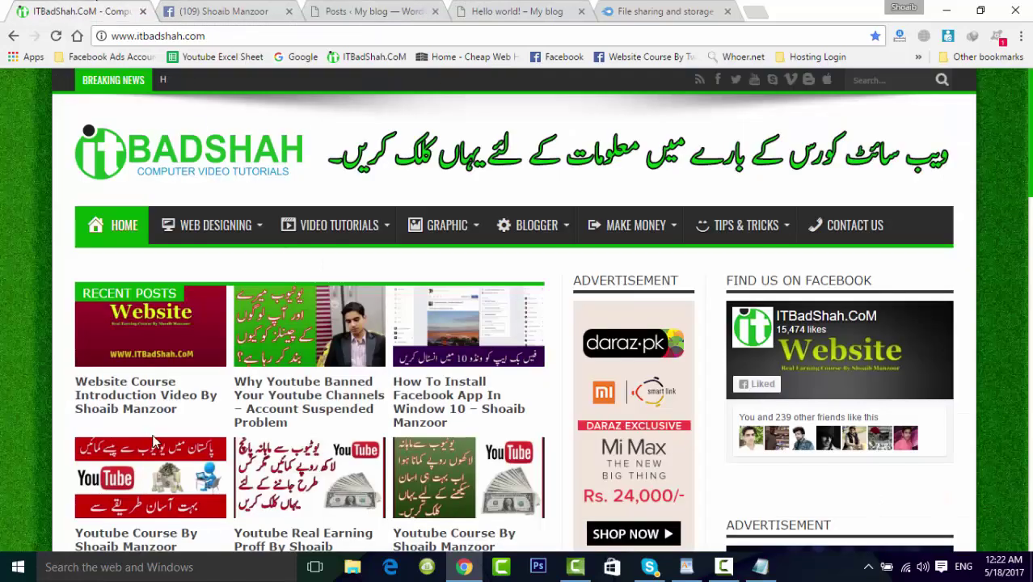
{"action": "left_click", "coordinate": [160, 358]}
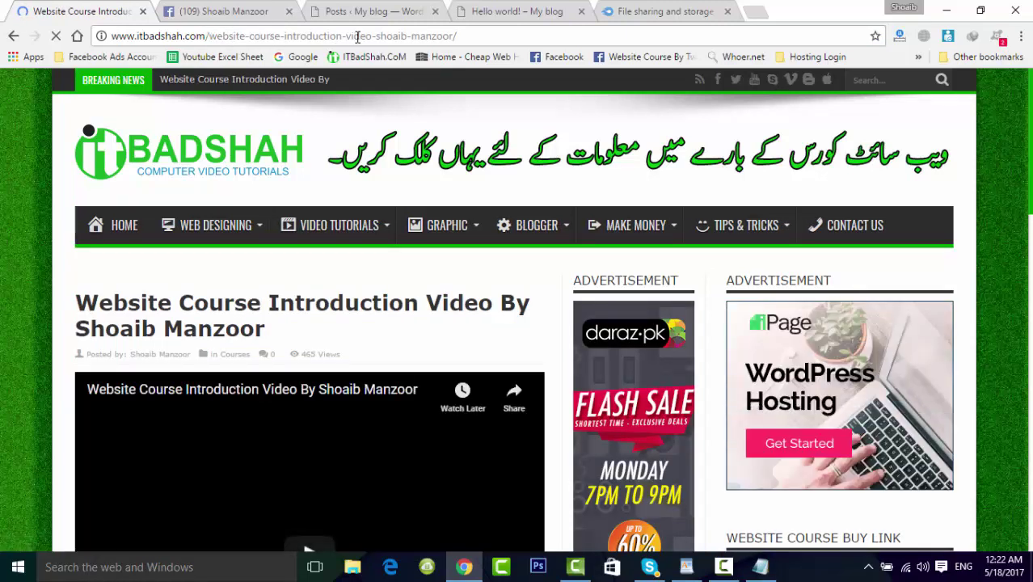
{"action": "left_click_drag", "start_coordinate": [237, 36], "coordinate": [461, 39]}
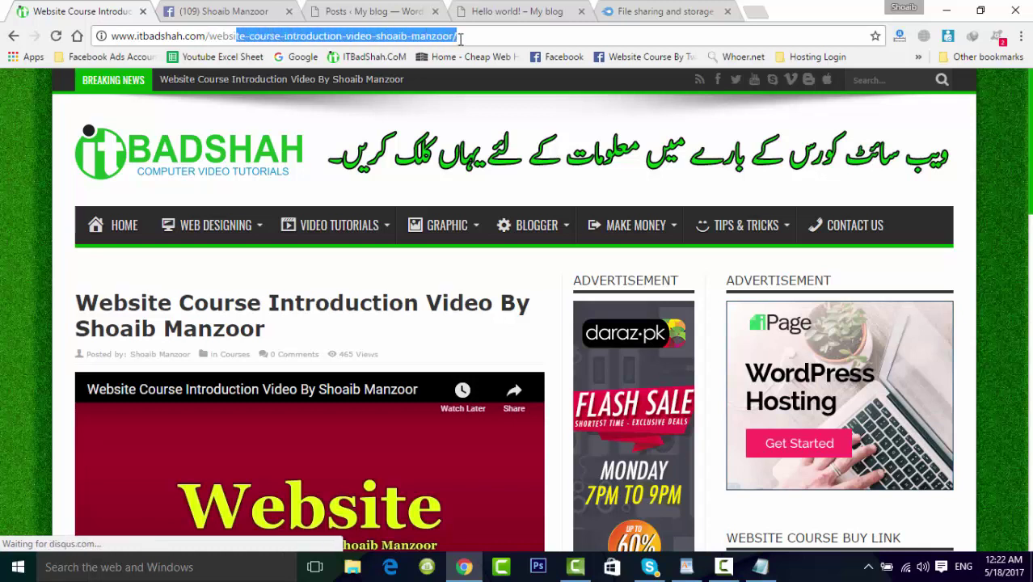
{"action": "mouse_move", "coordinate": [388, 11]}
{"action": "left_mouse_down"}
{"action": "mouse_move", "coordinate": [263, 7]}
{"action": "mouse_move", "coordinate": [372, 10]}
{"action": "left_mouse_up"}
{"action": "left_click", "coordinate": [297, 277]}
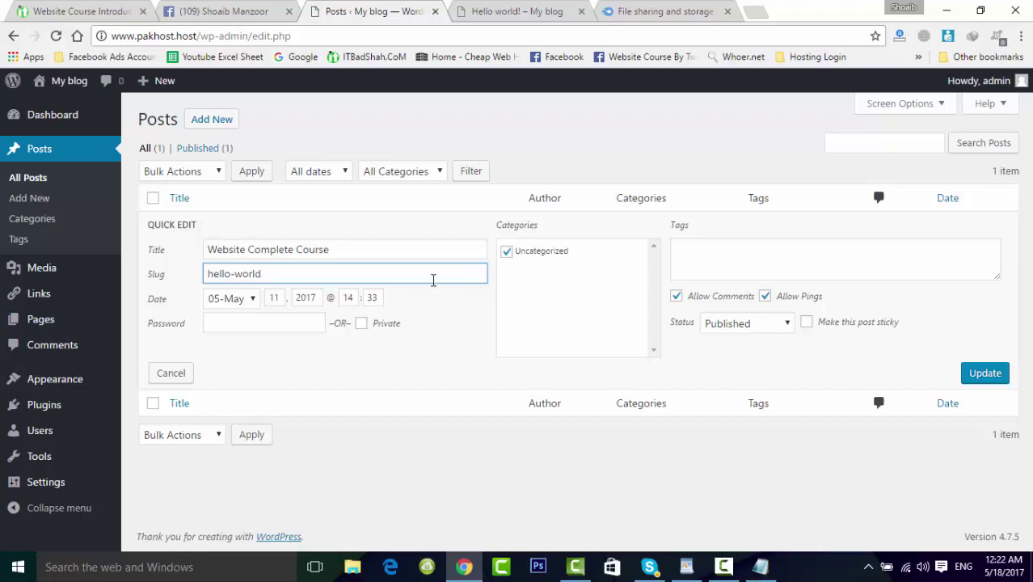
Step: Save the quick-edit changes and open the "Website Complete Course" post in the full editor
{"action": "left_click", "coordinate": [986, 376]}
{"action": "left_click", "coordinate": [986, 374]}
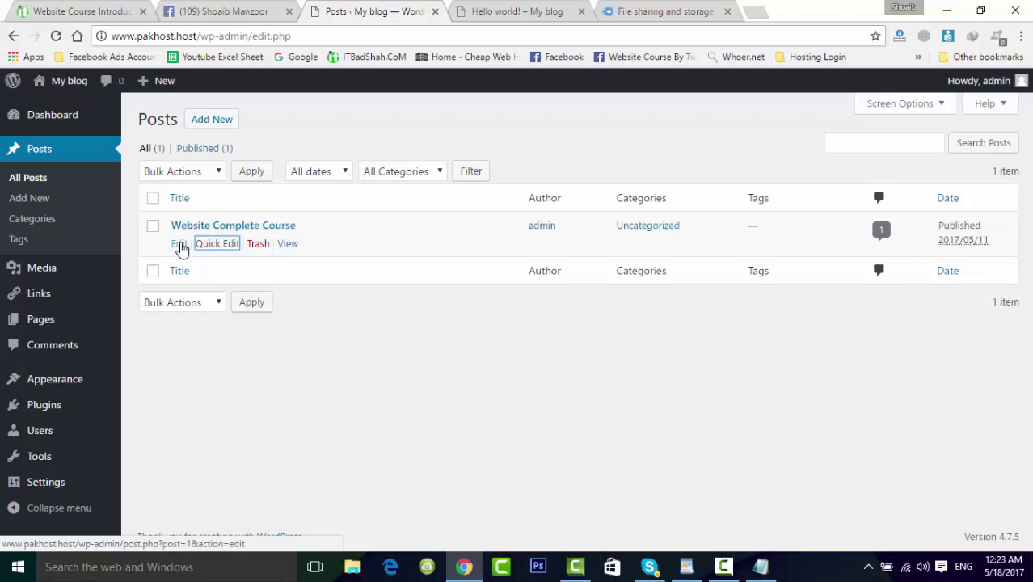
{"action": "left_click", "coordinate": [180, 245]}
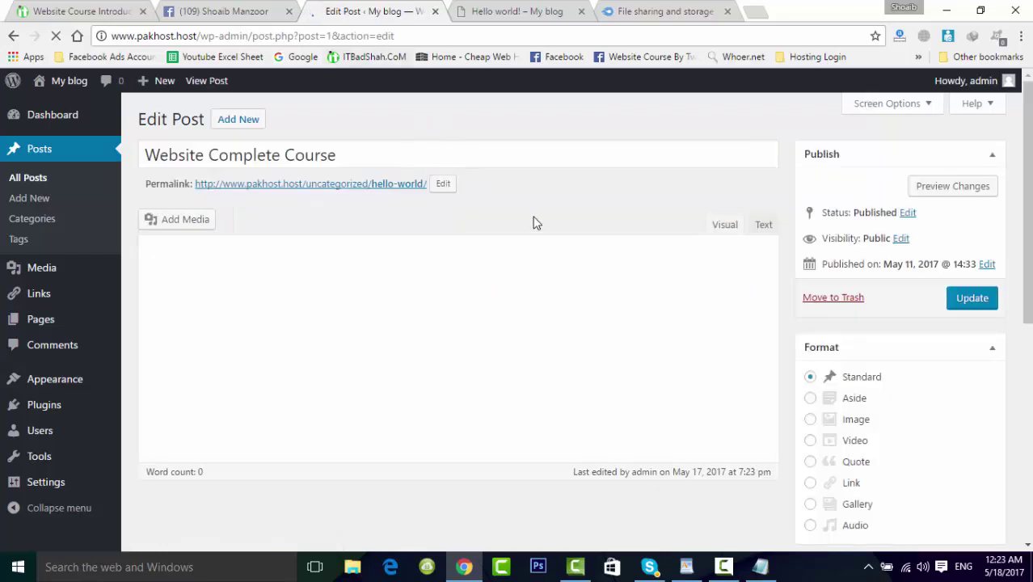
{"action": "mouse_move", "coordinate": [1028, 166]}
{"action": "left_mouse_down"}
{"action": "mouse_move", "coordinate": [1029, 380]}
{"action": "mouse_move", "coordinate": [1027, 166]}
{"action": "left_mouse_up"}
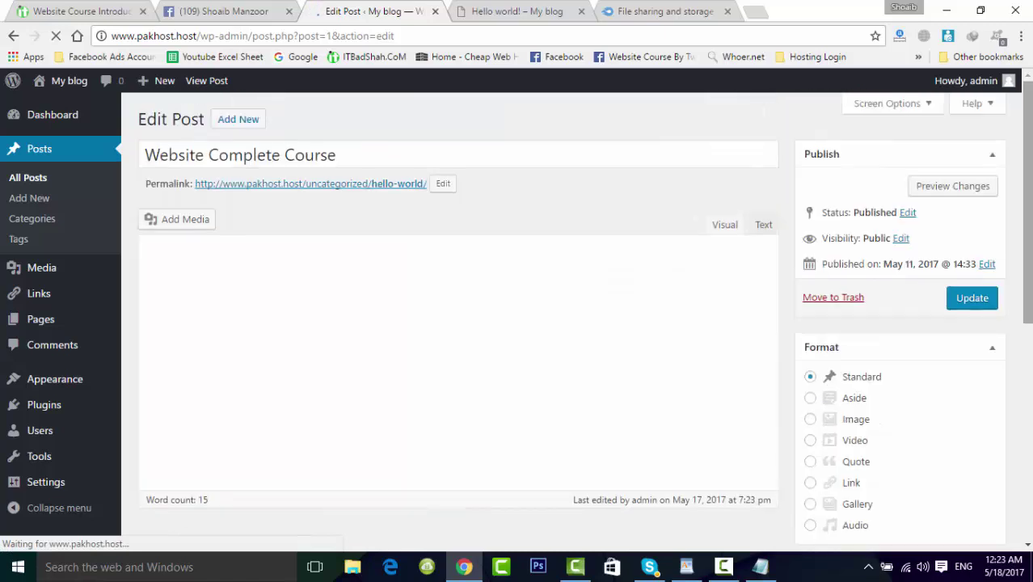
Step: Reload the live post page to check its title
{"action": "left_click", "coordinate": [509, 11]}
{"action": "left_click", "coordinate": [495, 32]}
{"action": "key", "text": "Return"}
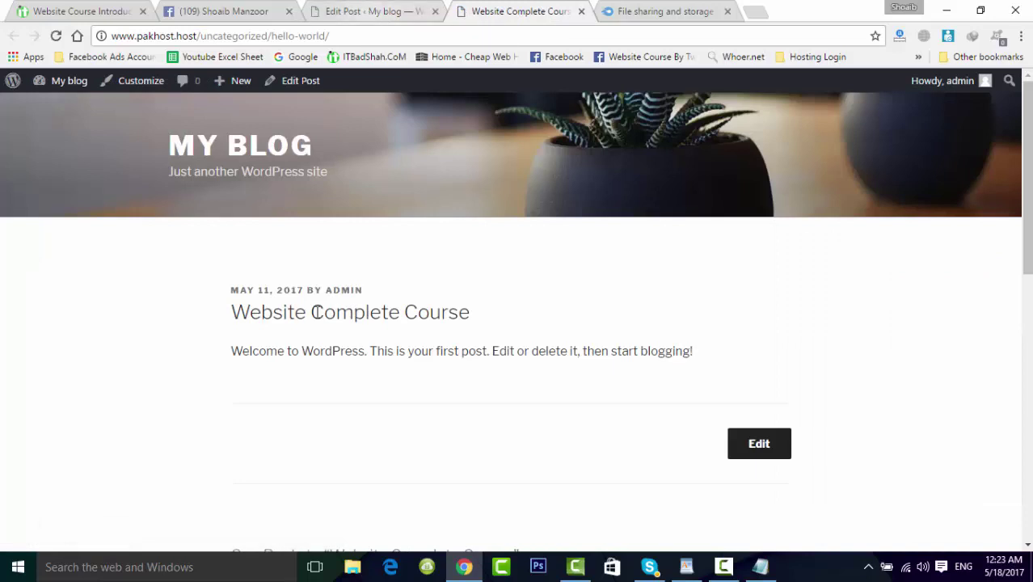
Step: Compare the title on the live post page with the title in the post editor
{"action": "triple_click", "coordinate": [283, 311]}
{"action": "left_click", "coordinate": [283, 311]}
{"action": "left_click", "coordinate": [412, 9]}
{"action": "double_click", "coordinate": [359, 157]}
{"action": "left_click", "coordinate": [359, 157]}
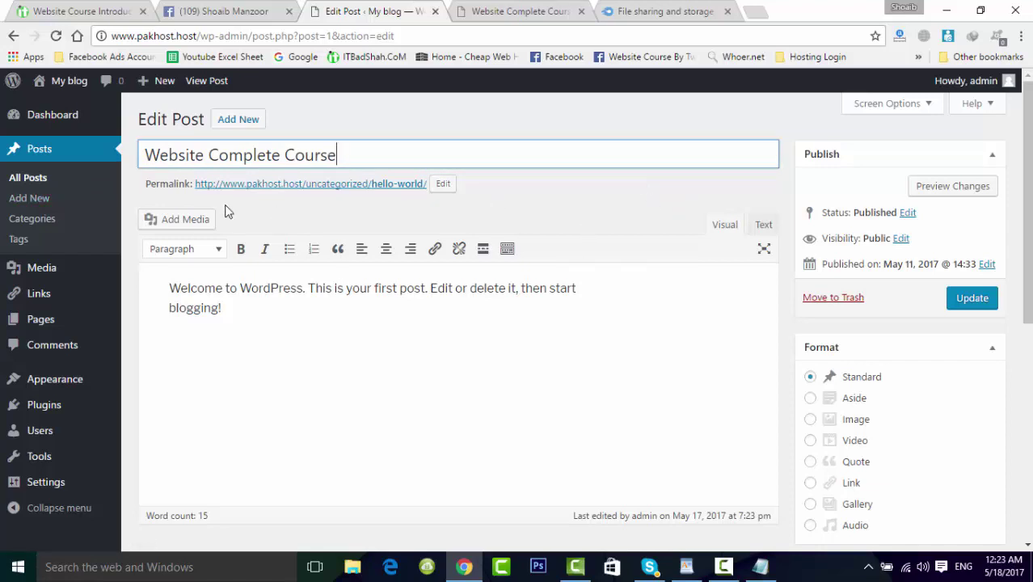
Step: Start a new post titled "Youtube Complete Course By" plus the author's full name, and expand the editor's formatting options
{"action": "left_click", "coordinate": [44, 198]}
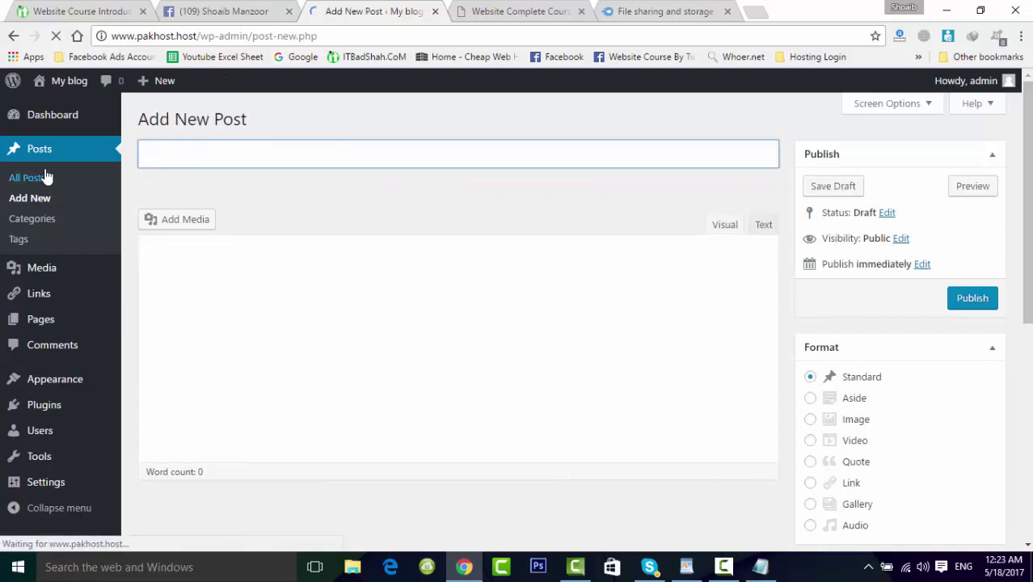
{"action": "left_click", "coordinate": [35, 178]}
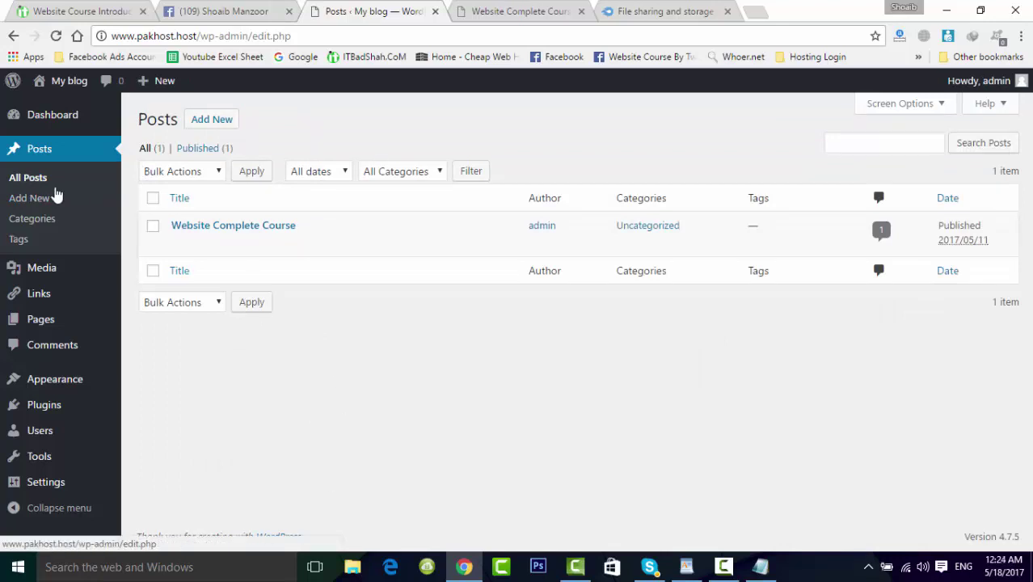
{"action": "left_click", "coordinate": [53, 198]}
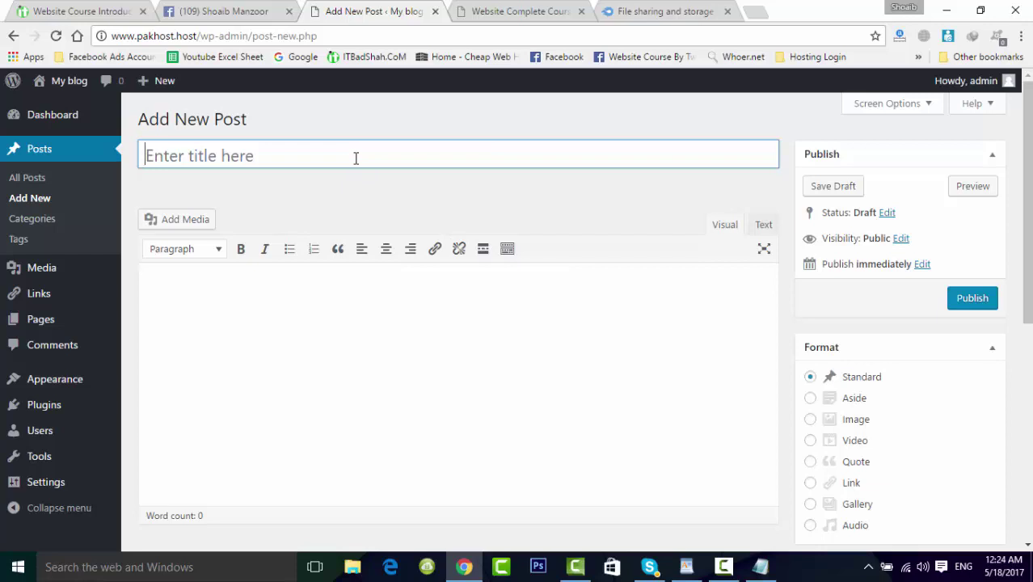
{"action": "key", "text": "shift"}
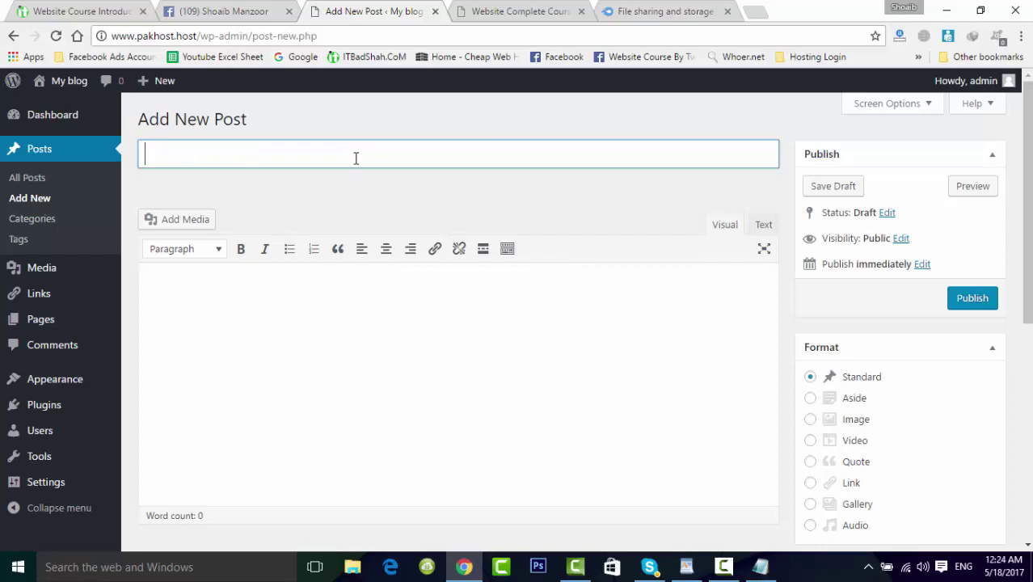
{"action": "type", "text": "Youtube C"}
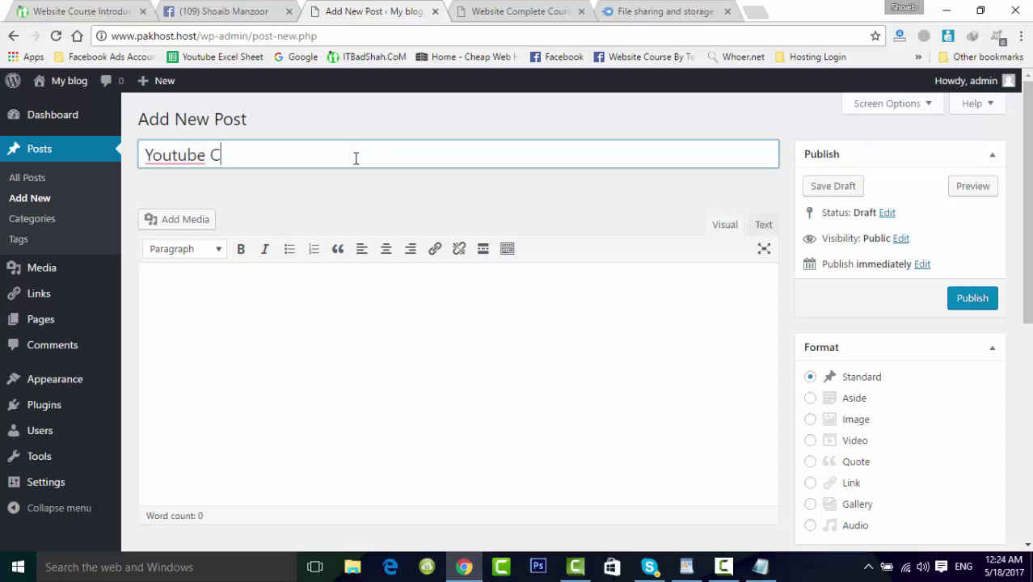
{"action": "type", "text": "omplete "}
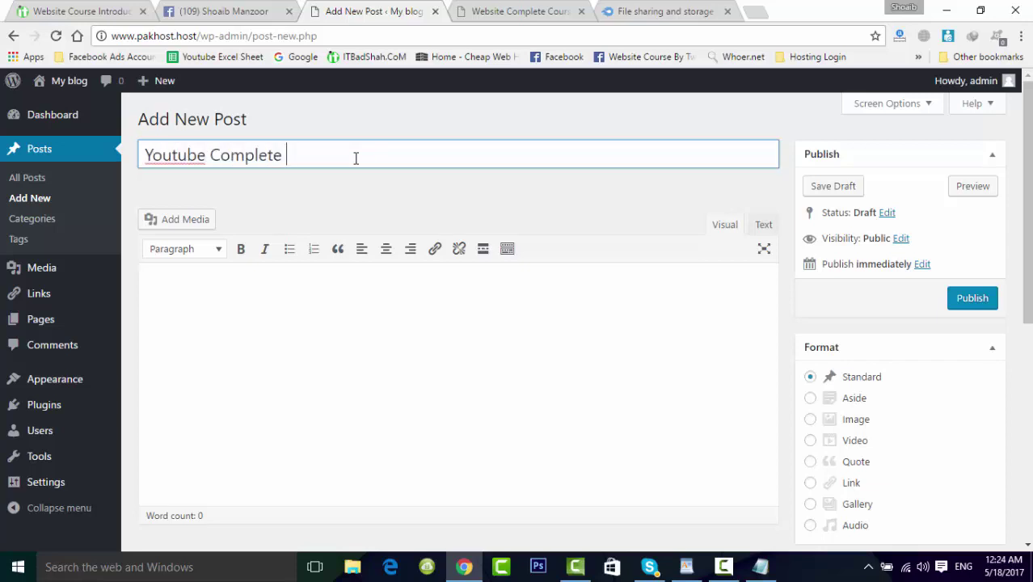
{"action": "type", "text": "Course By Shoaib Man"}
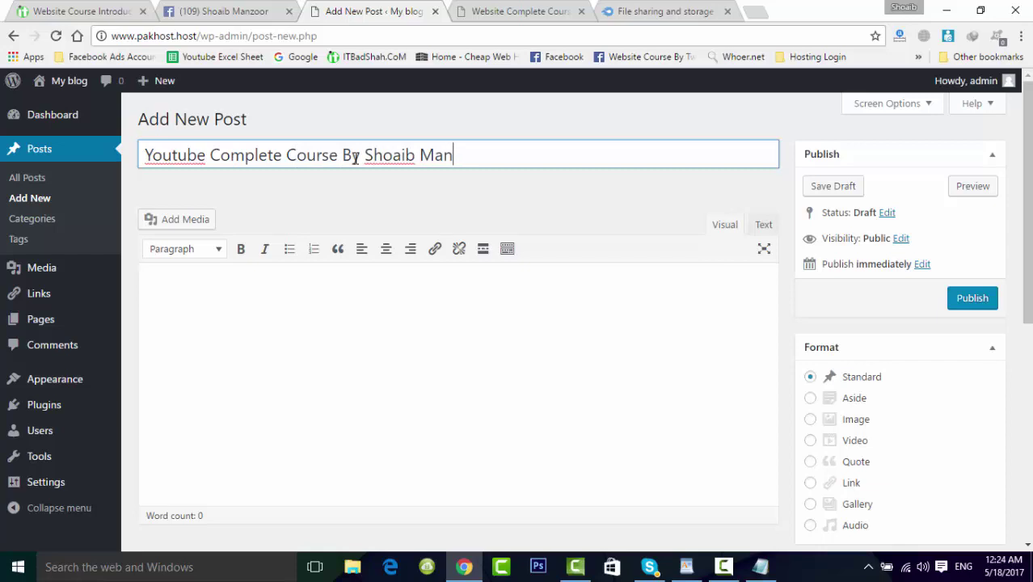
{"action": "type", "text": "zoor"}
{"action": "left_click", "coordinate": [507, 249]}
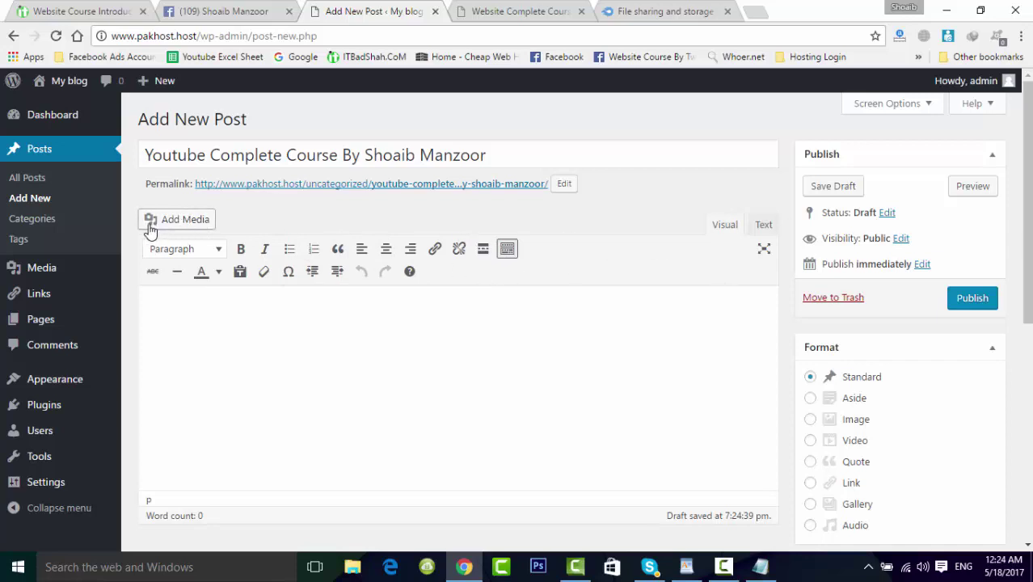
Step: Upload the red YouTube banner PNG from the personal user folder on the desktop to the post's media
{"action": "left_click", "coordinate": [190, 221]}
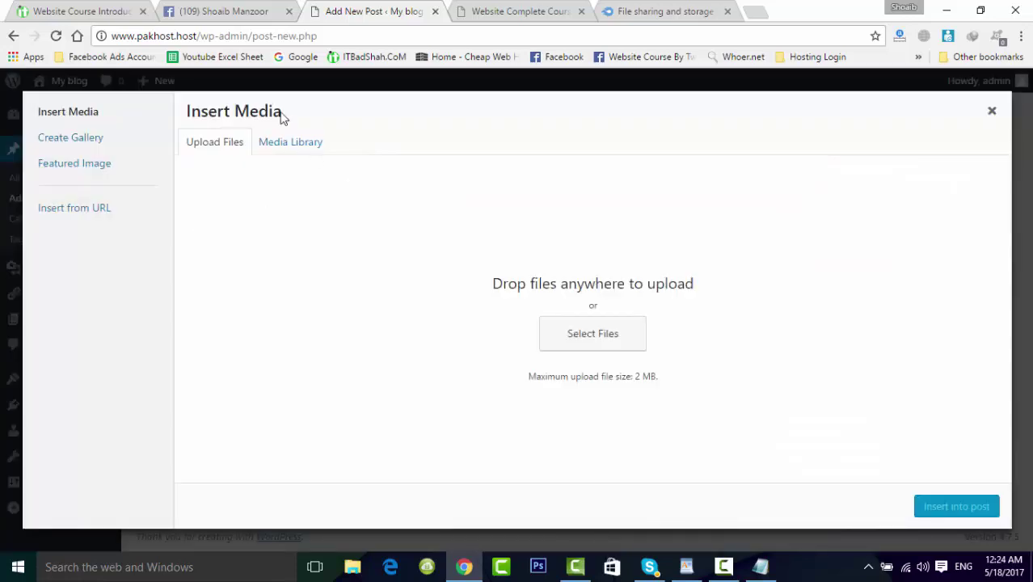
{"action": "left_click", "coordinate": [585, 339]}
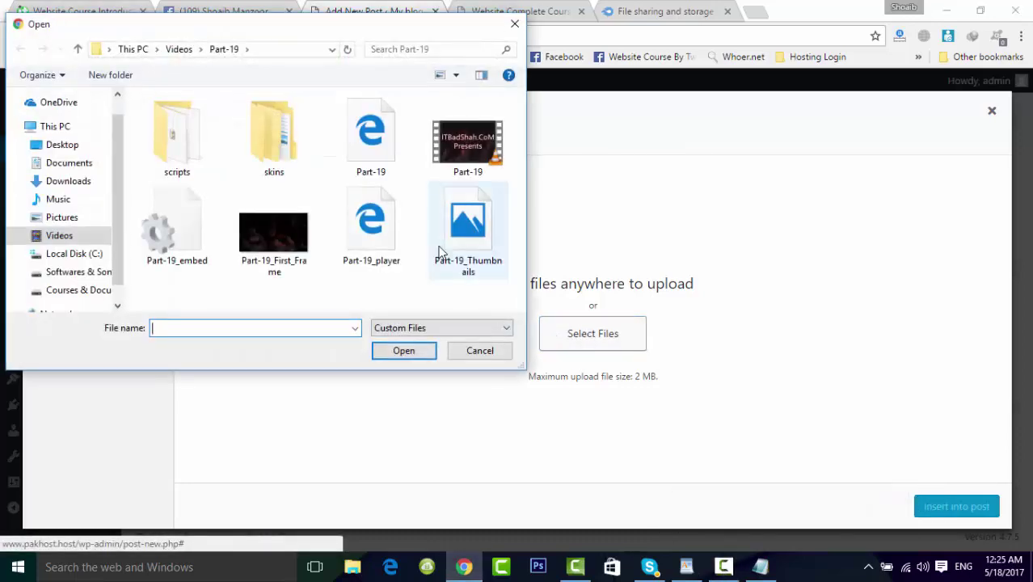
{"action": "left_click", "coordinate": [77, 147]}
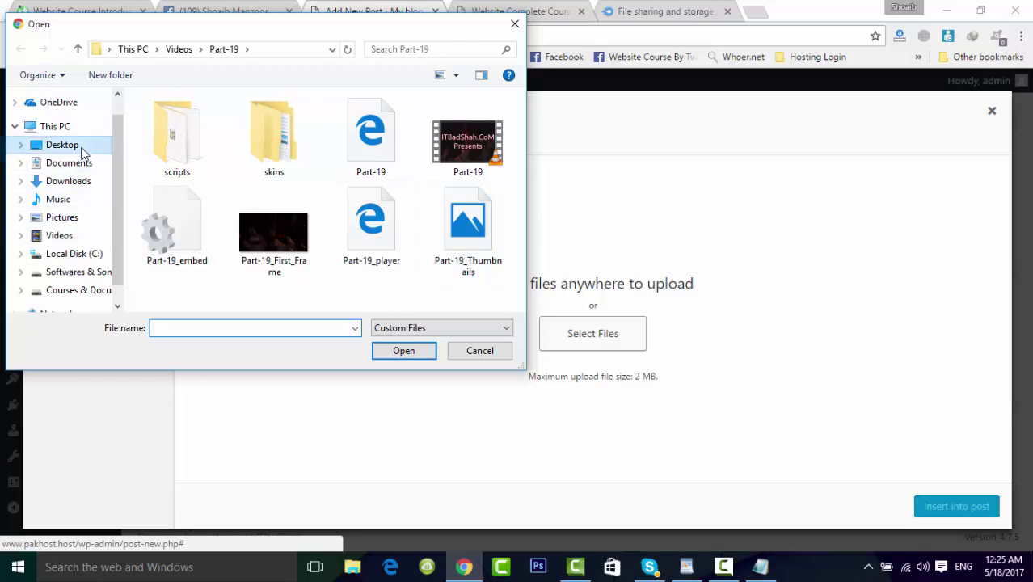
{"action": "left_click", "coordinate": [77, 48]}
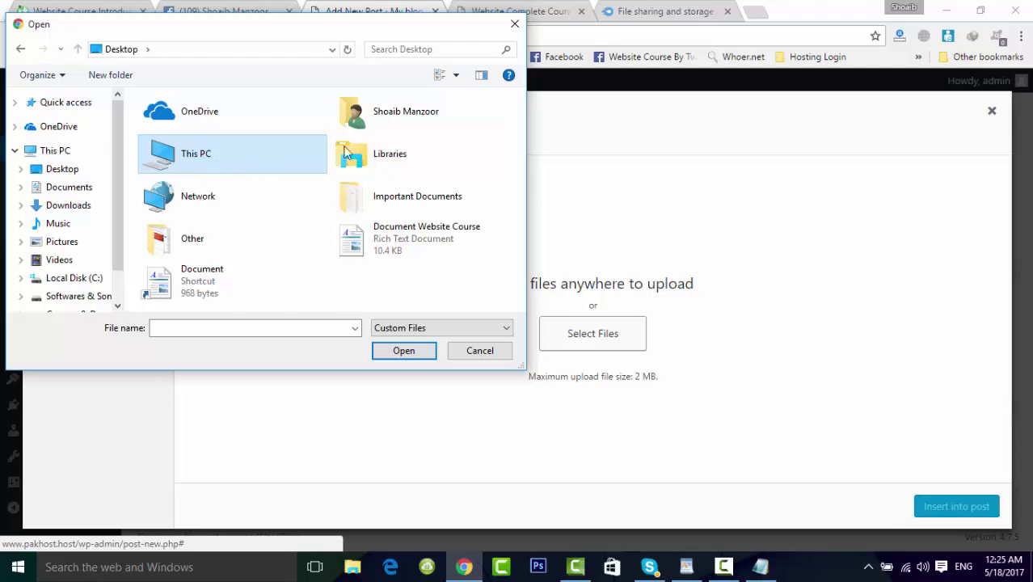
{"action": "double_click", "coordinate": [380, 127]}
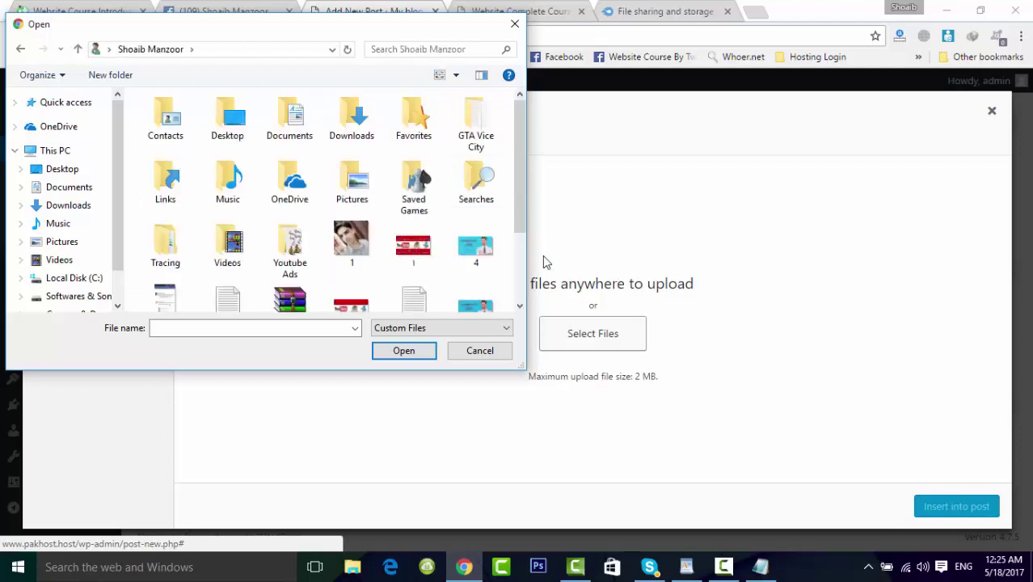
{"action": "double_click", "coordinate": [420, 257]}
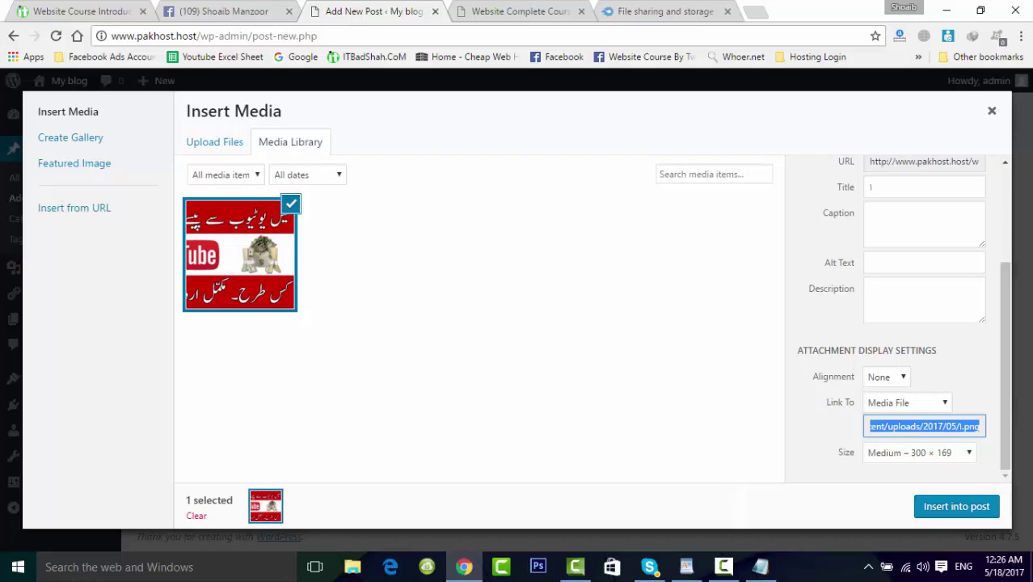
Step: Insert the uploaded banner into the post at Medium size, 300 × 169, and delete it from the content
{"action": "left_click", "coordinate": [956, 507]}
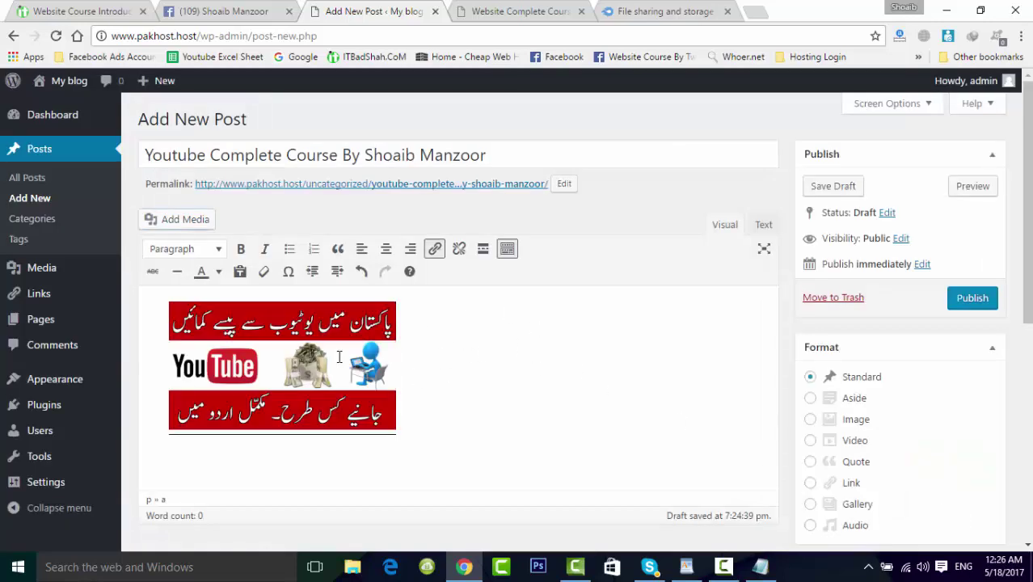
{"action": "left_click", "coordinate": [339, 358]}
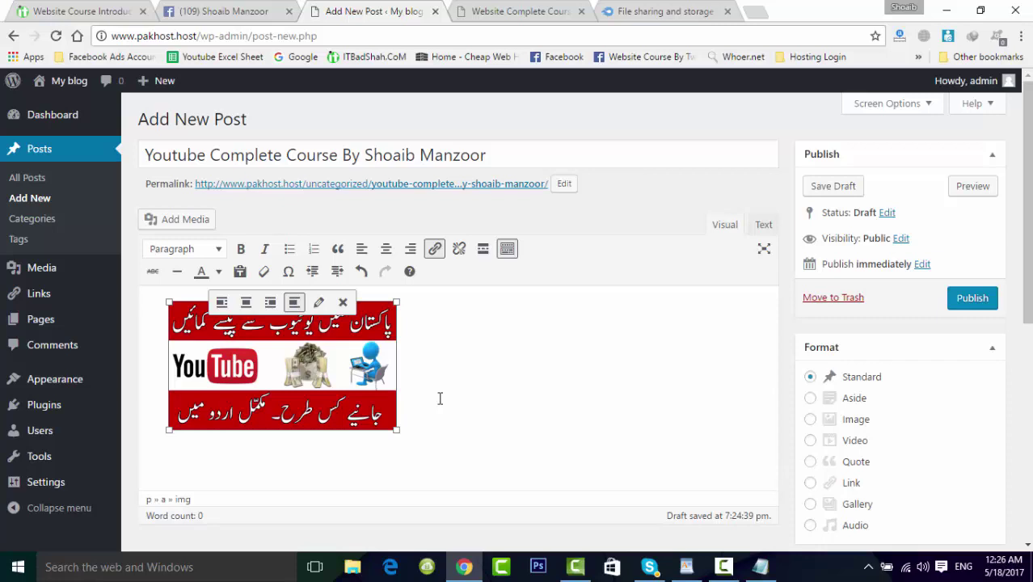
{"action": "key", "text": "Delete"}
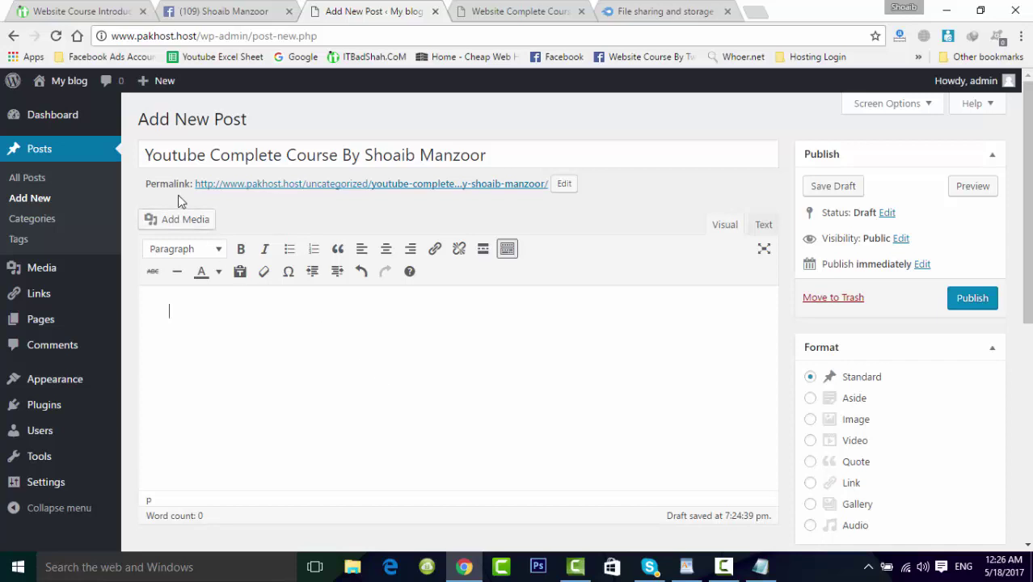
Step: Insert the YouTube banner from the media library into the post at Full Size, 1137 × 640, and review it
{"action": "left_click", "coordinate": [194, 219]}
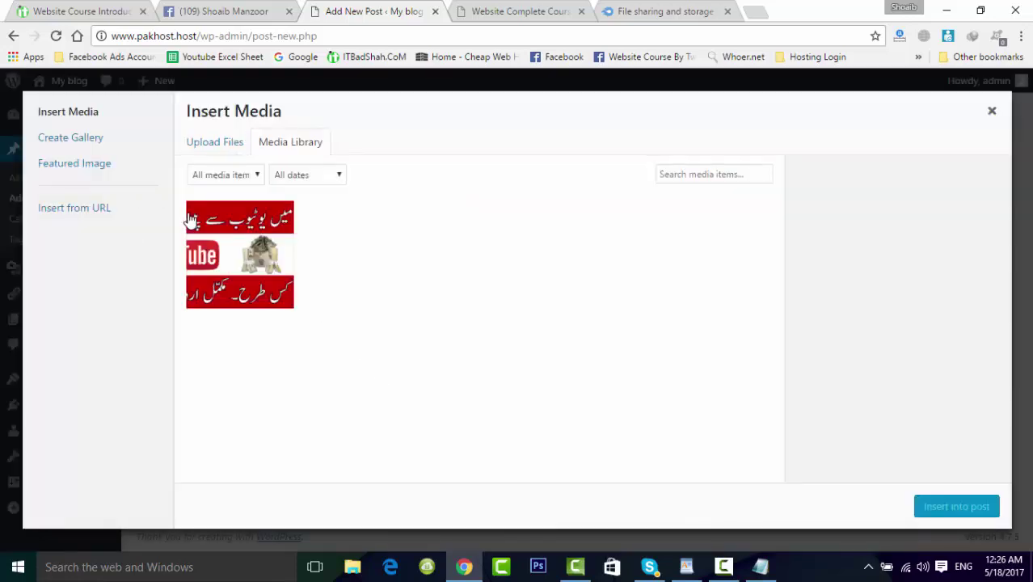
{"action": "left_click", "coordinate": [224, 142]}
{"action": "left_click", "coordinate": [281, 144]}
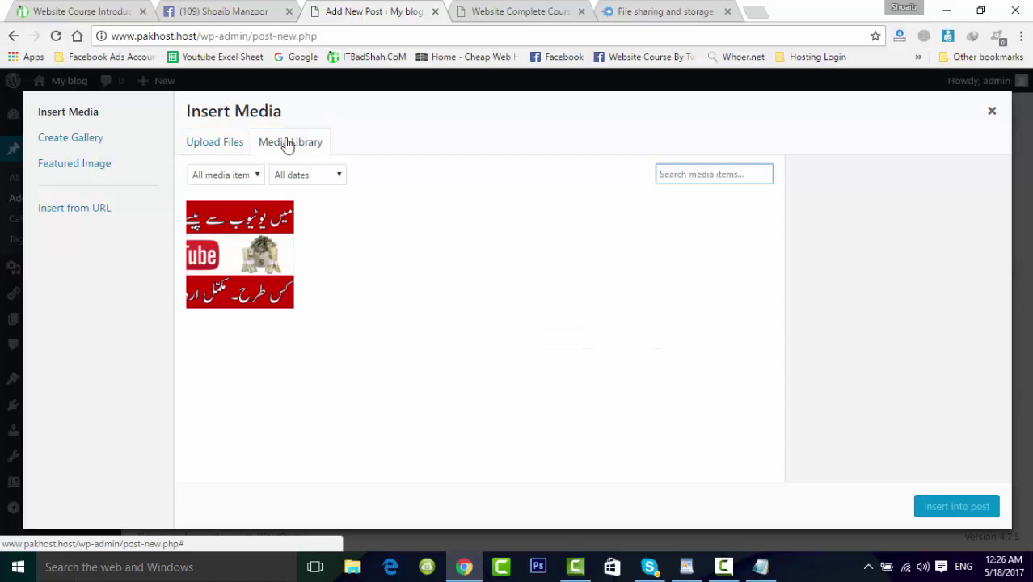
{"action": "left_click", "coordinate": [267, 256]}
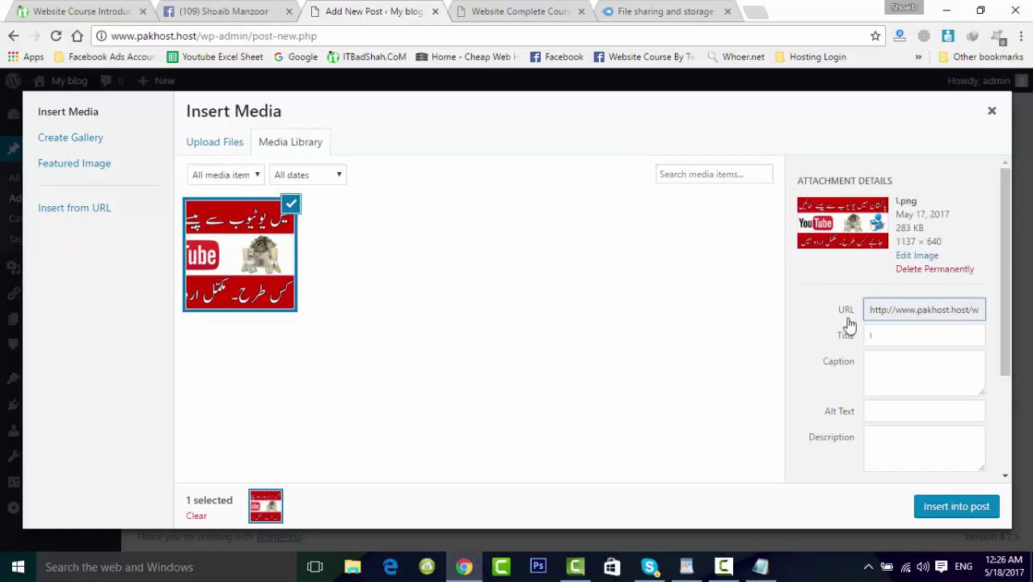
{"action": "scroll", "coordinate": [998, 338], "scroll_direction": "down", "scroll_amount": 2}
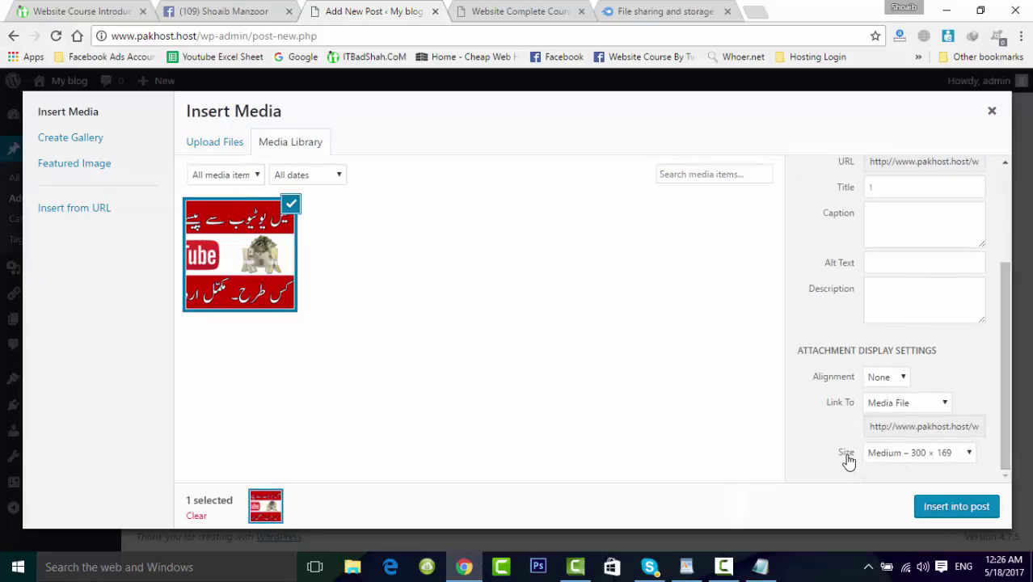
{"action": "left_click", "coordinate": [894, 456]}
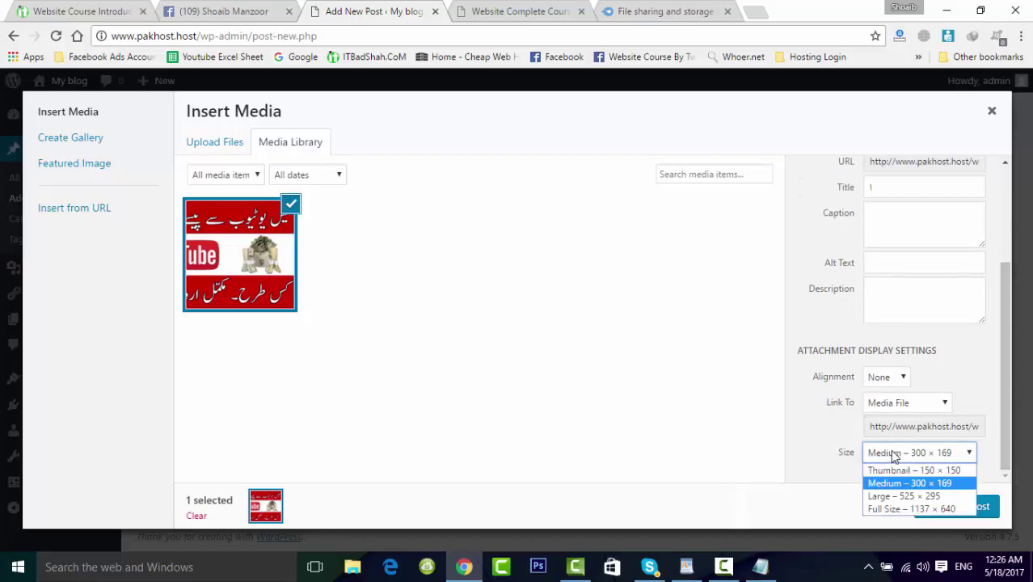
{"action": "left_click", "coordinate": [888, 508]}
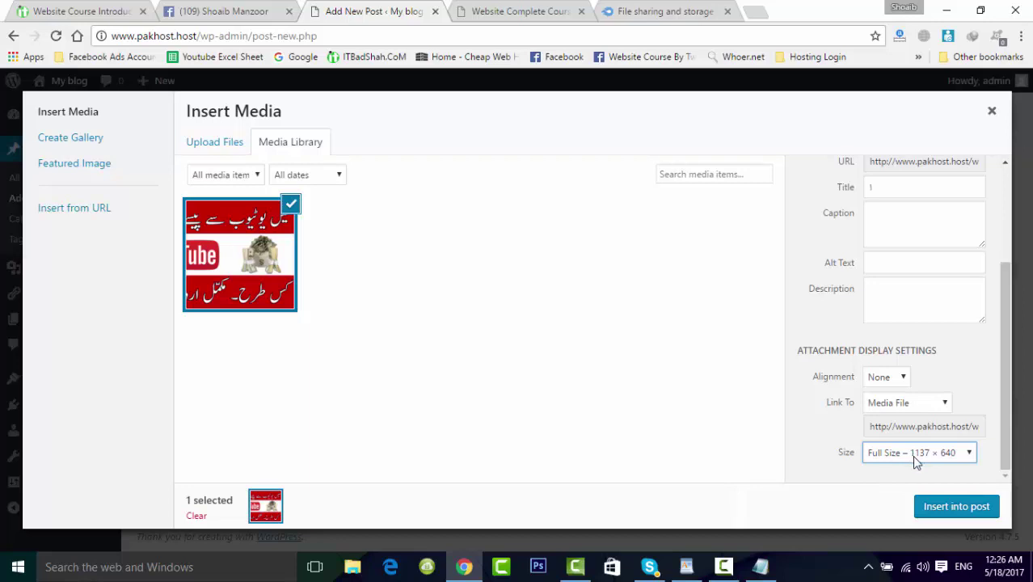
{"action": "left_click", "coordinate": [956, 507]}
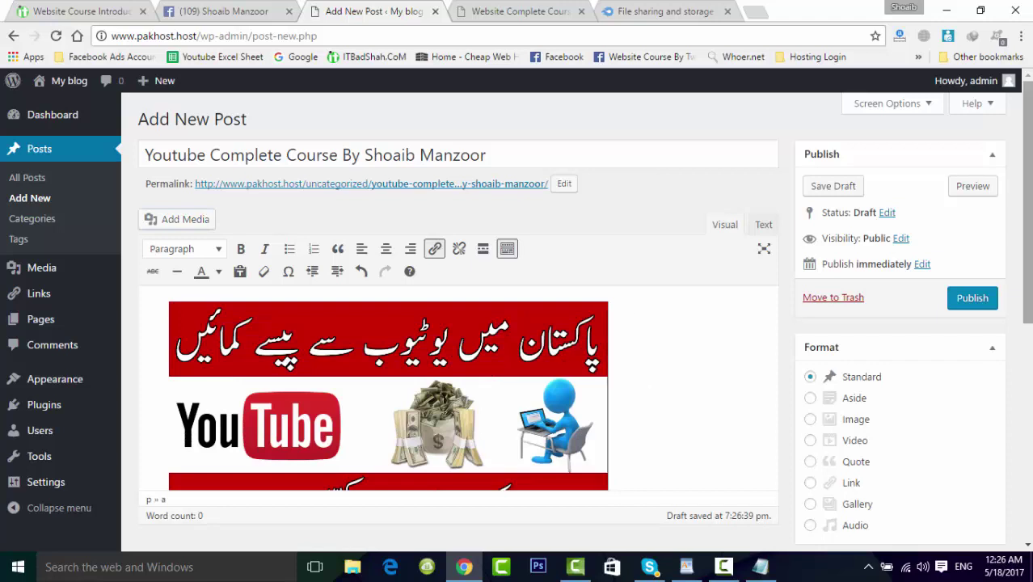
{"action": "scroll", "coordinate": [1010, 194], "scroll_direction": "down", "scroll_amount": 2}
{"action": "scroll", "coordinate": [1013, 198], "scroll_direction": "up", "scroll_amount": 1}
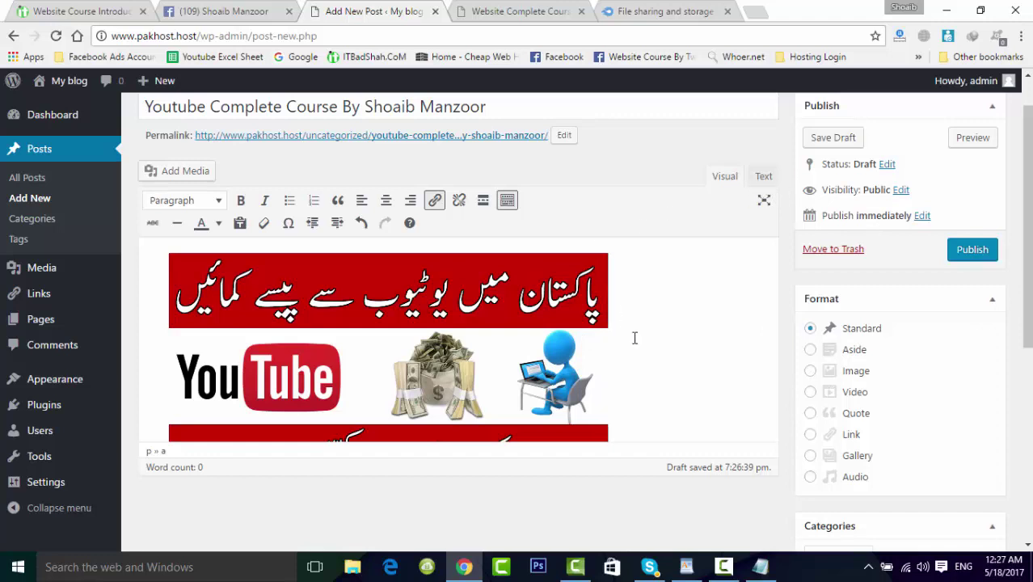
Step: Open the author's own YouTube channel in a new browser tab and show its list of videos
{"action": "left_click", "coordinate": [751, 14]}
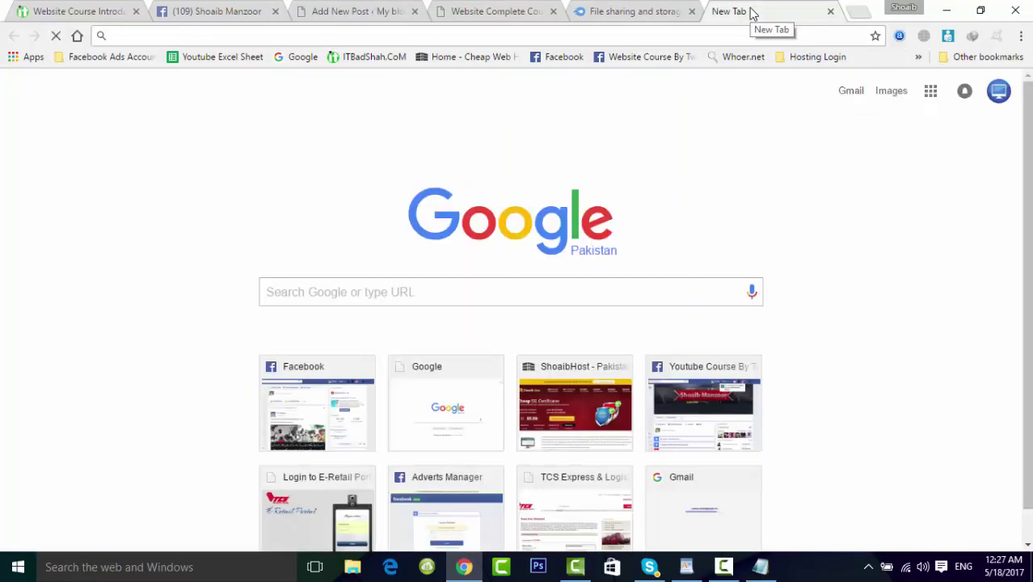
{"action": "type", "text": "youtube.com"}
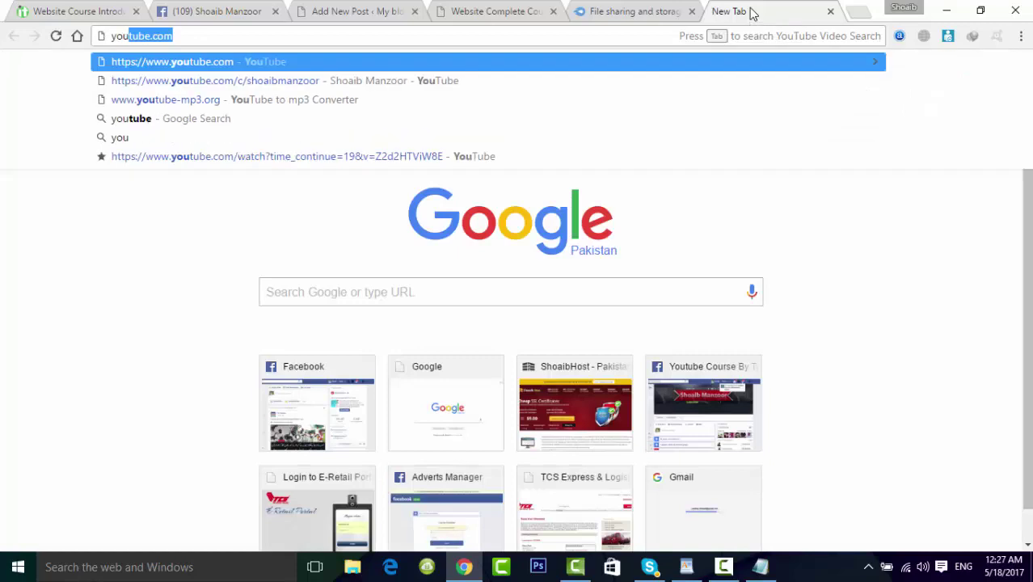
{"action": "key", "text": "Down"}
{"action": "key", "text": "Return"}
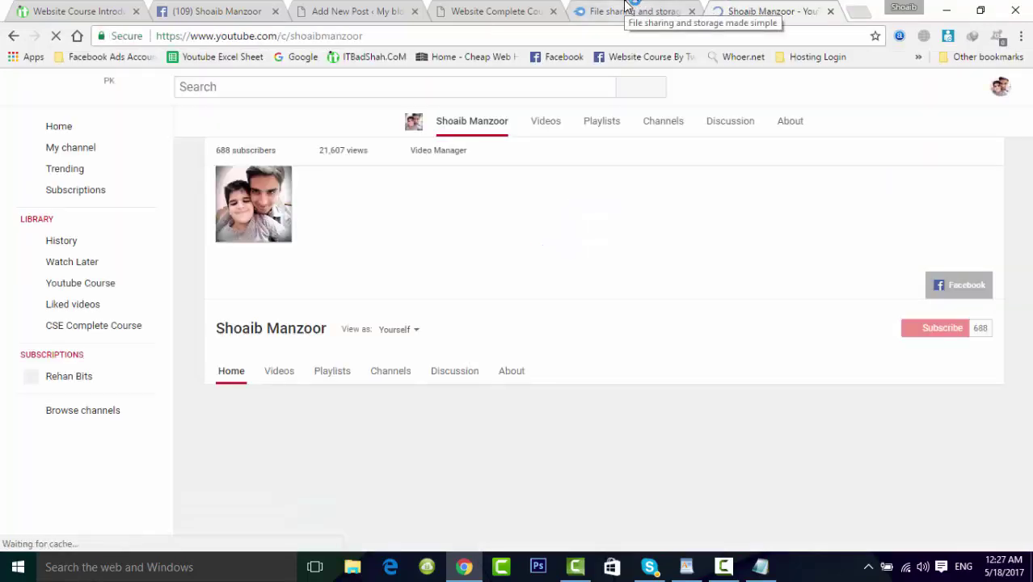
{"action": "scroll", "coordinate": [340, 402], "scroll_direction": "down", "scroll_amount": 1}
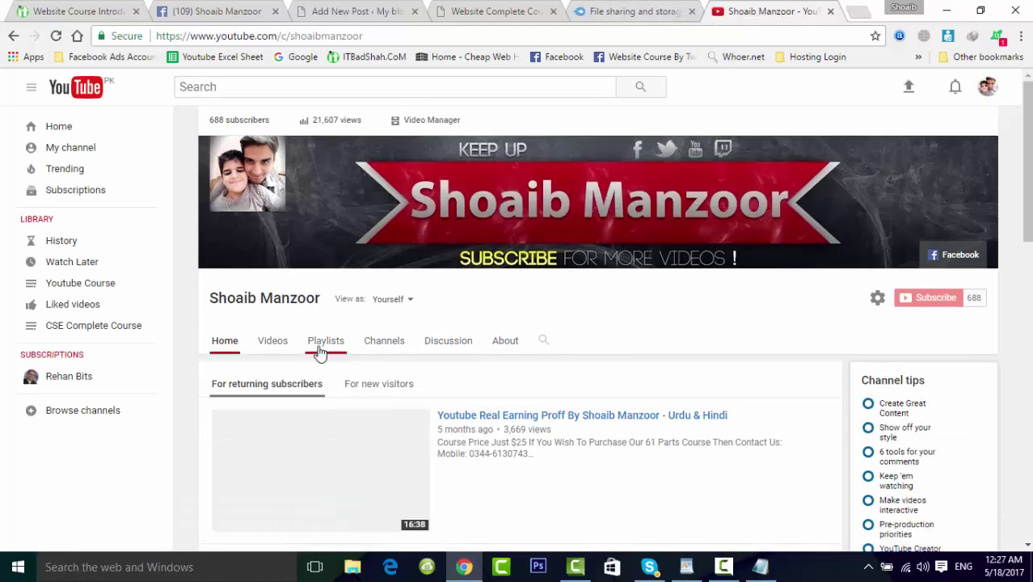
{"action": "left_click", "coordinate": [273, 341]}
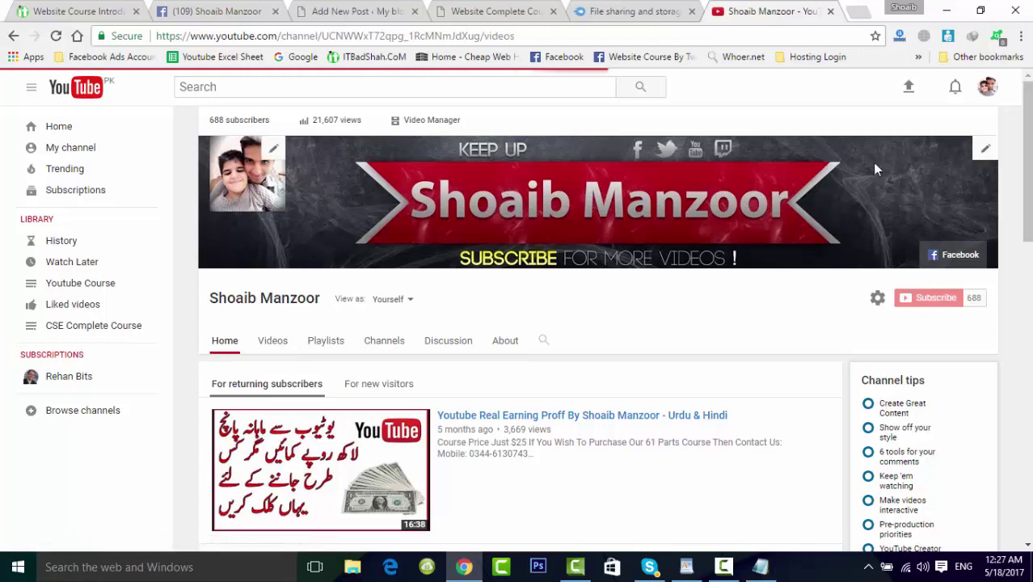
Step: Open the Youtube Course Introduction Video Part- 2 from the channel, pause it, and copy its embed code
{"action": "scroll", "coordinate": [465, 329], "scroll_direction": "down", "scroll_amount": 3}
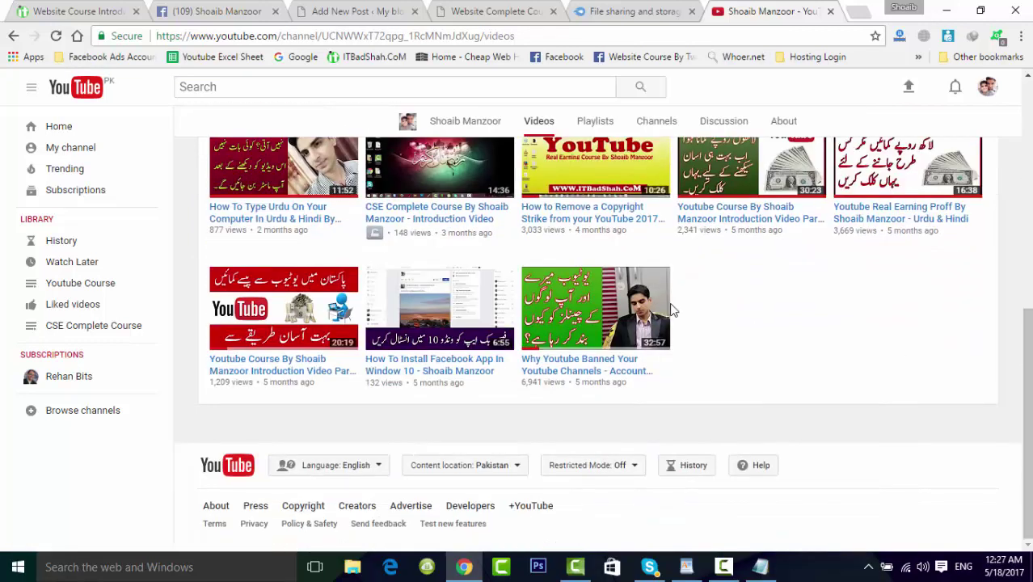
{"action": "left_click", "coordinate": [391, 322]}
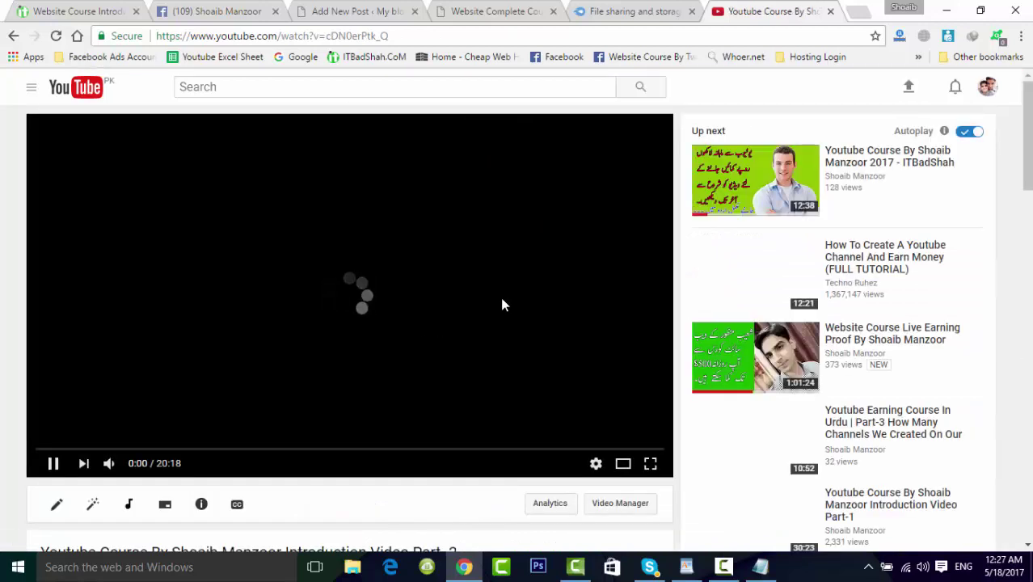
{"action": "left_click", "coordinate": [502, 305]}
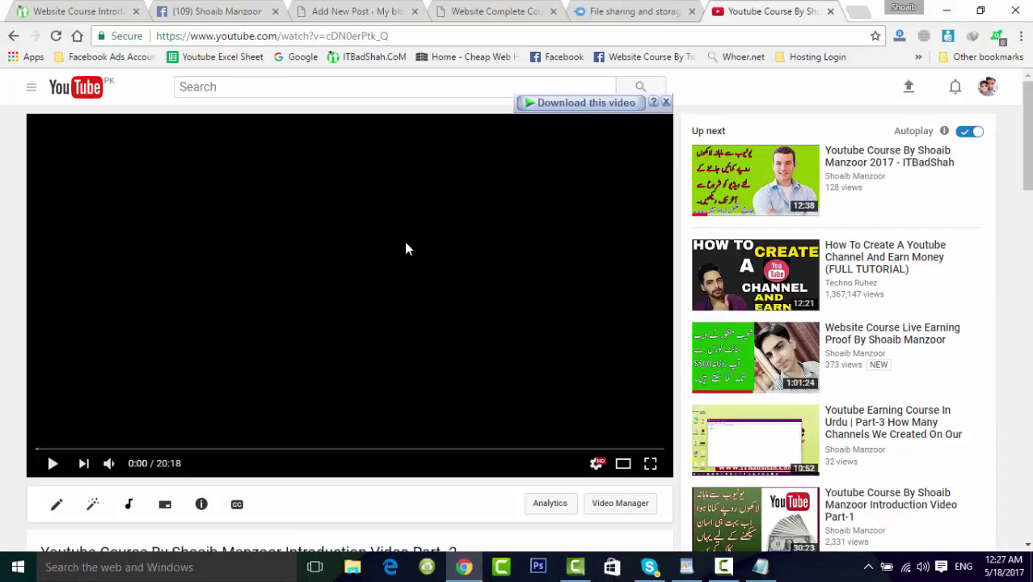
{"action": "right_click", "coordinate": [406, 246]}
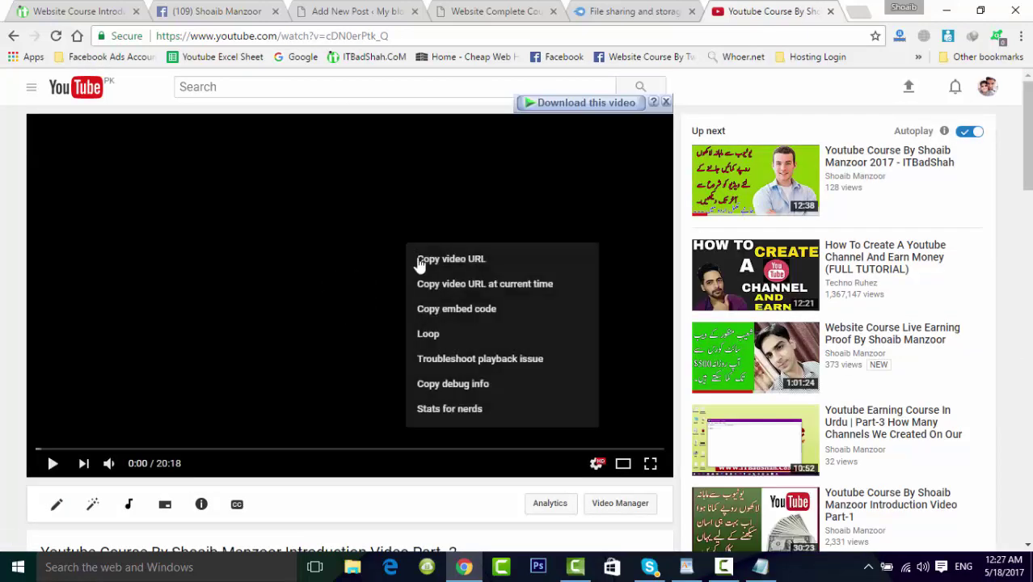
{"action": "left_click", "coordinate": [481, 316]}
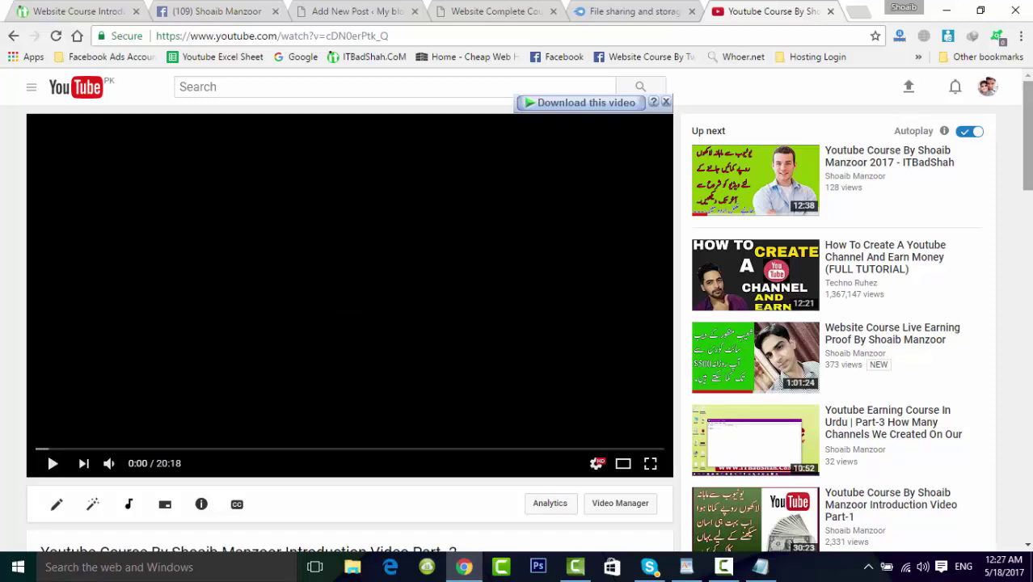
Step: Show the video's share link and its embed code below the player
{"action": "scroll", "coordinate": [911, 246], "scroll_direction": "down", "scroll_amount": 5}
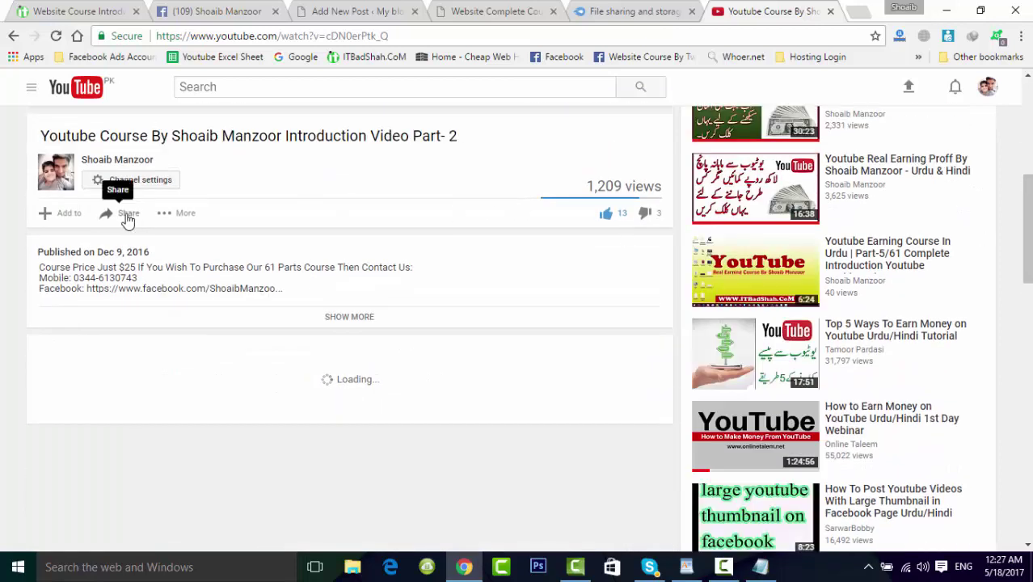
{"action": "left_click", "coordinate": [126, 214]}
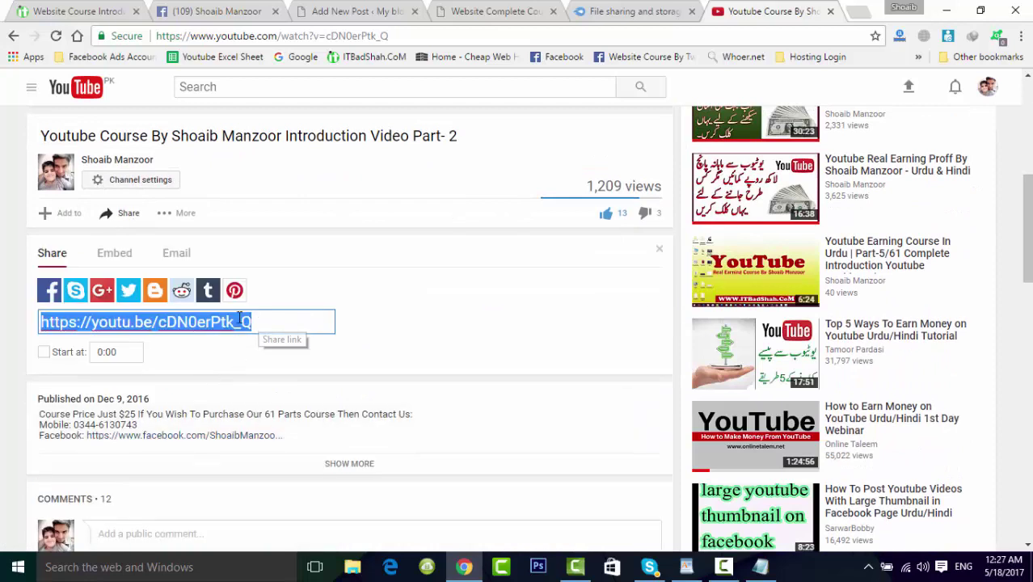
{"action": "left_click", "coordinate": [125, 261]}
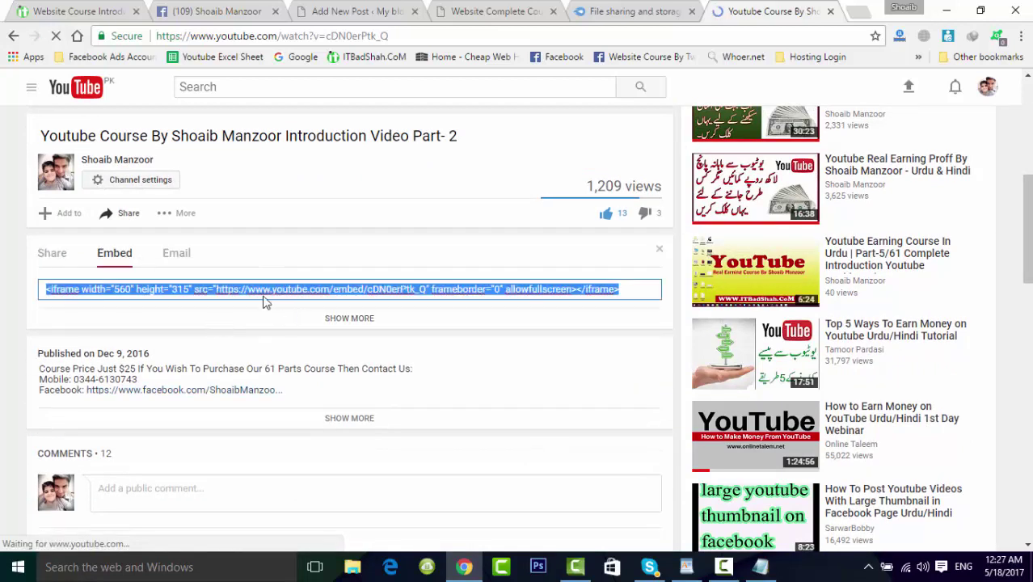
Step: Close the YouTube page and return to the new post being edited in WordPress
{"action": "left_click", "coordinate": [830, 11]}
{"action": "left_click", "coordinate": [482, 8]}
{"action": "left_click", "coordinate": [380, 8]}
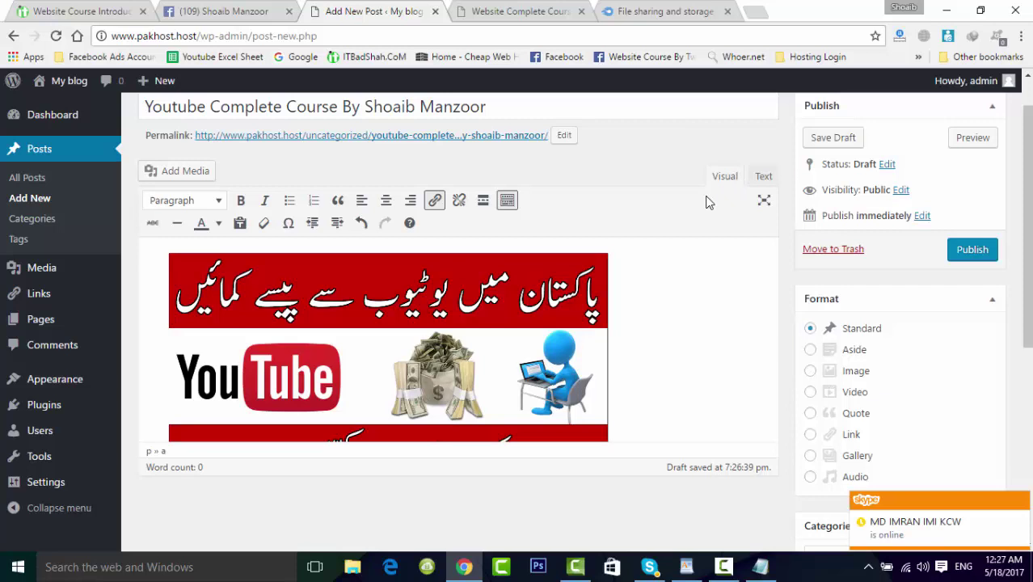
{"action": "mouse_move", "coordinate": [1030, 179]}
{"action": "left_mouse_down"}
{"action": "mouse_move", "coordinate": [1030, 218]}
{"action": "mouse_move", "coordinate": [1029, 184]}
{"action": "left_mouse_up"}
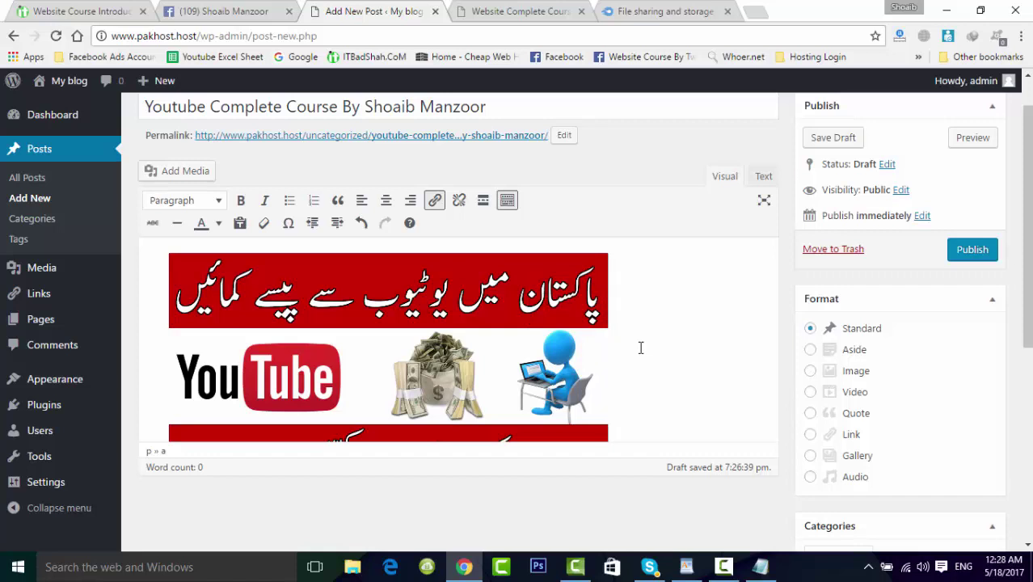
Step: Compare the post's visual and HTML views, and paste the 854 × 480 YouTube embed code below the banner's HTML
{"action": "left_click", "coordinate": [765, 179]}
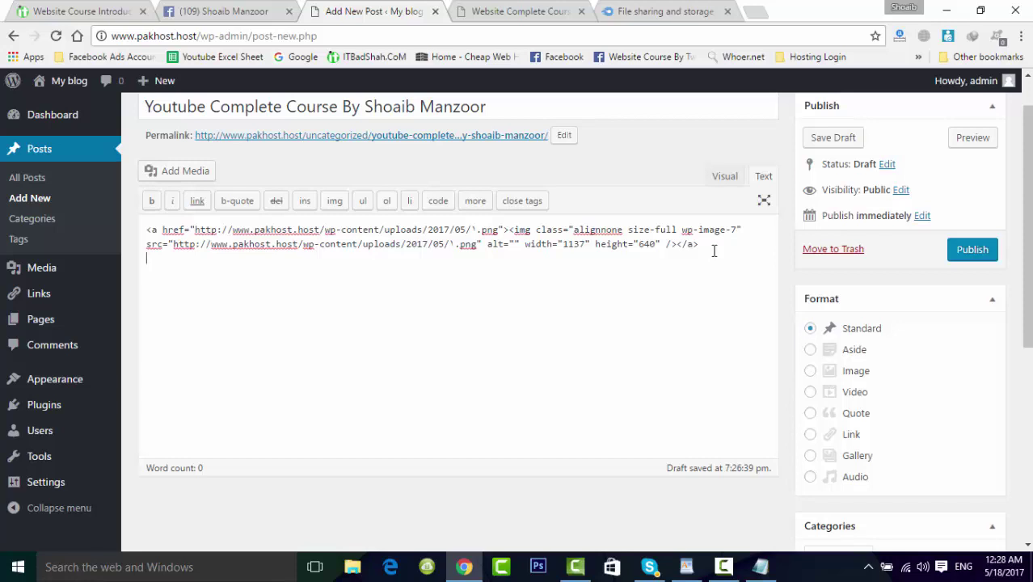
{"action": "left_click", "coordinate": [718, 182]}
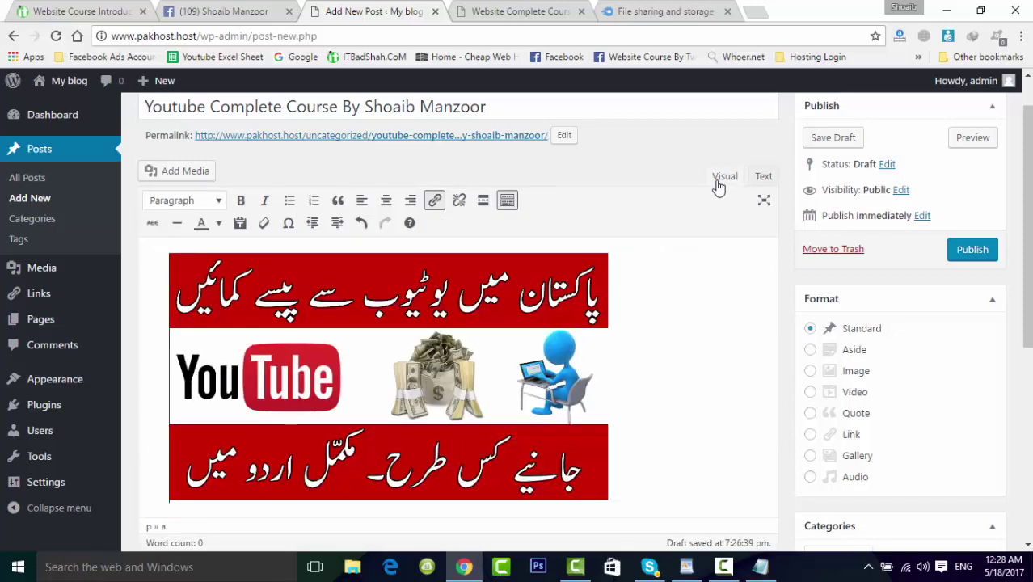
{"action": "left_click", "coordinate": [764, 179]}
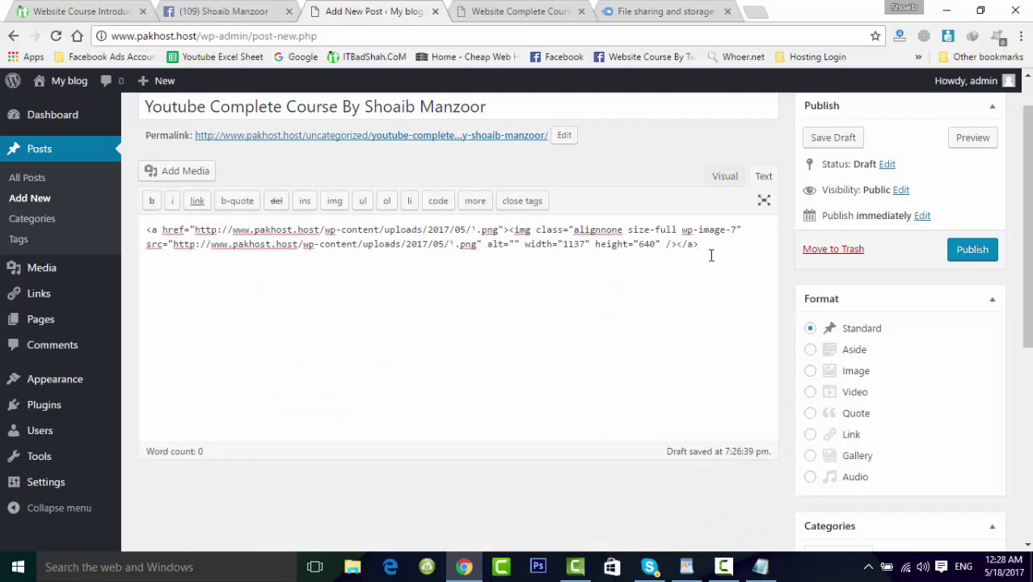
{"action": "key", "text": "ctrl+v"}
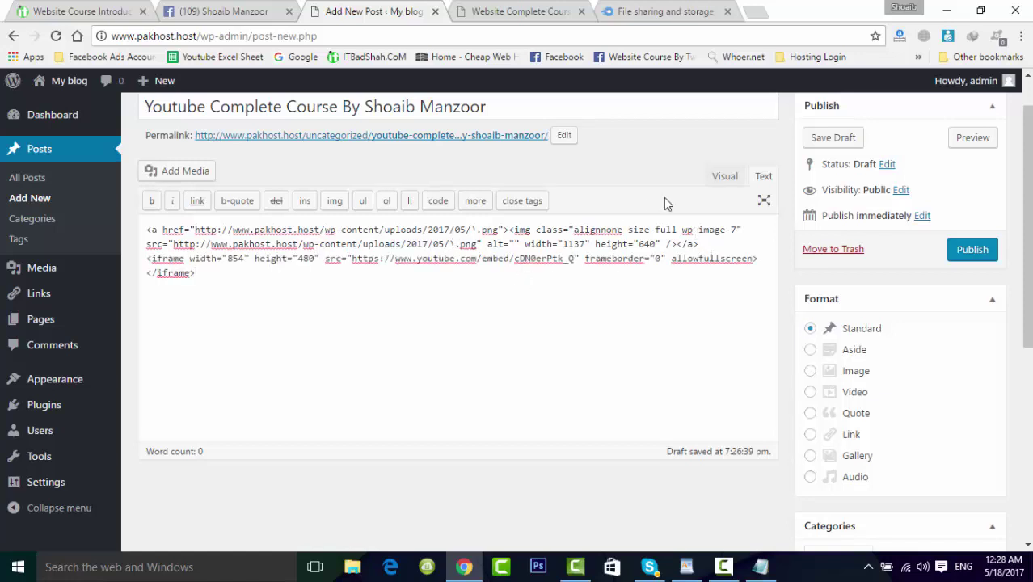
Step: Review the embedded video below the banner in the visual view and check its iframe code in the HTML view
{"action": "left_click", "coordinate": [724, 176]}
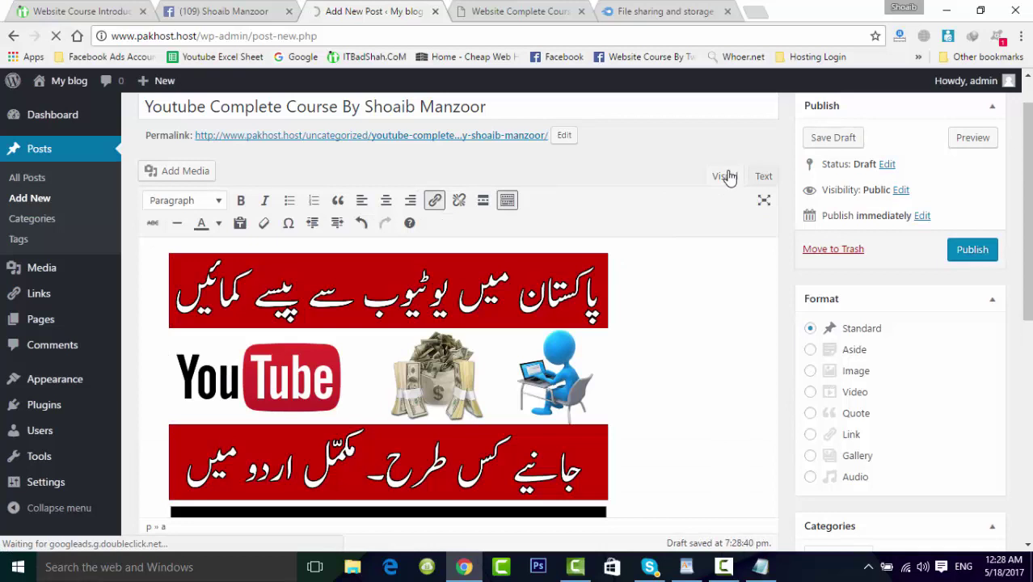
{"action": "scroll", "coordinate": [729, 177], "scroll_direction": "down", "scroll_amount": 2}
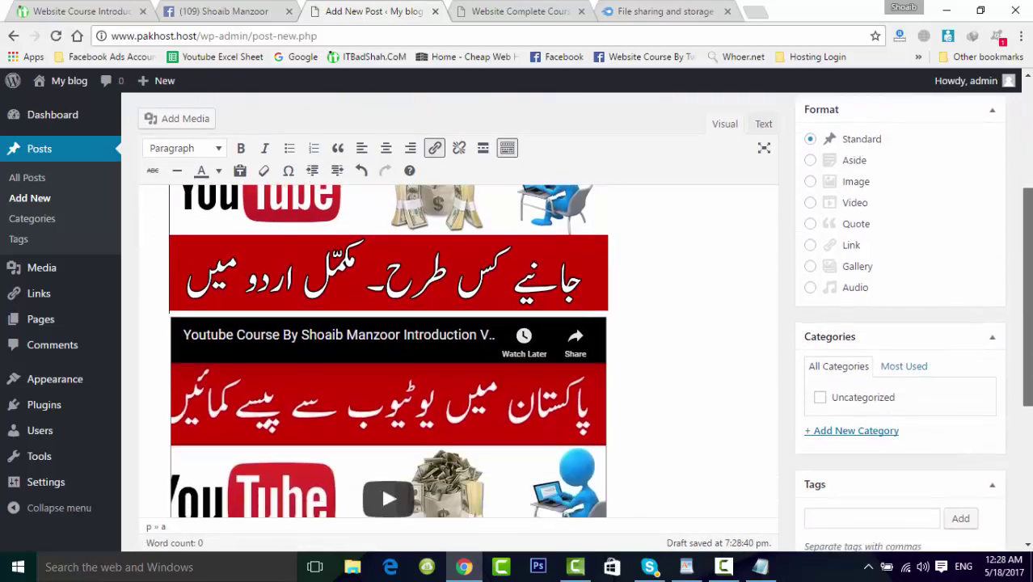
{"action": "scroll", "coordinate": [980, 341], "scroll_direction": "down", "scroll_amount": 1}
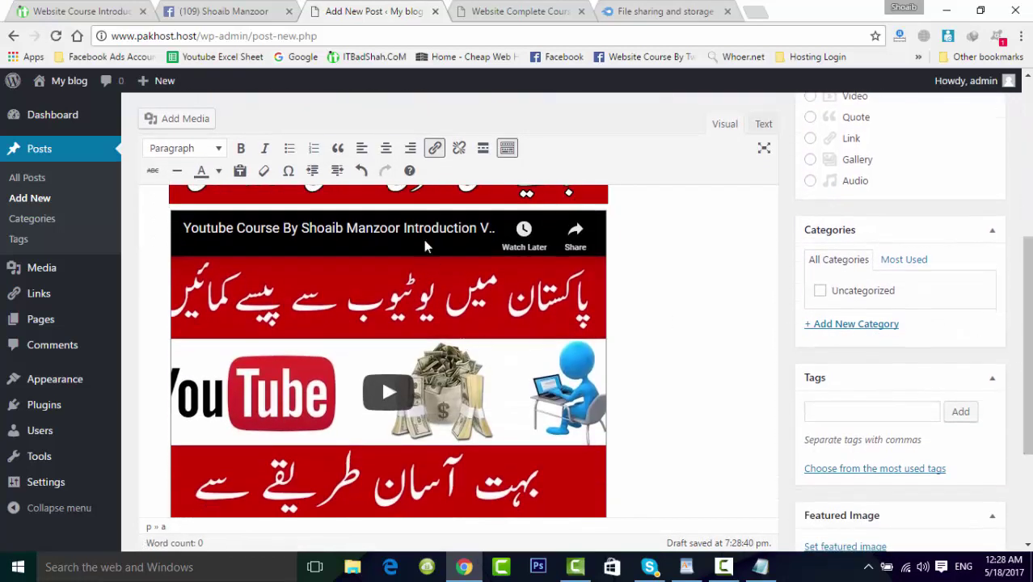
{"action": "left_click_drag", "start_coordinate": [1027, 346], "coordinate": [1027, 275]}
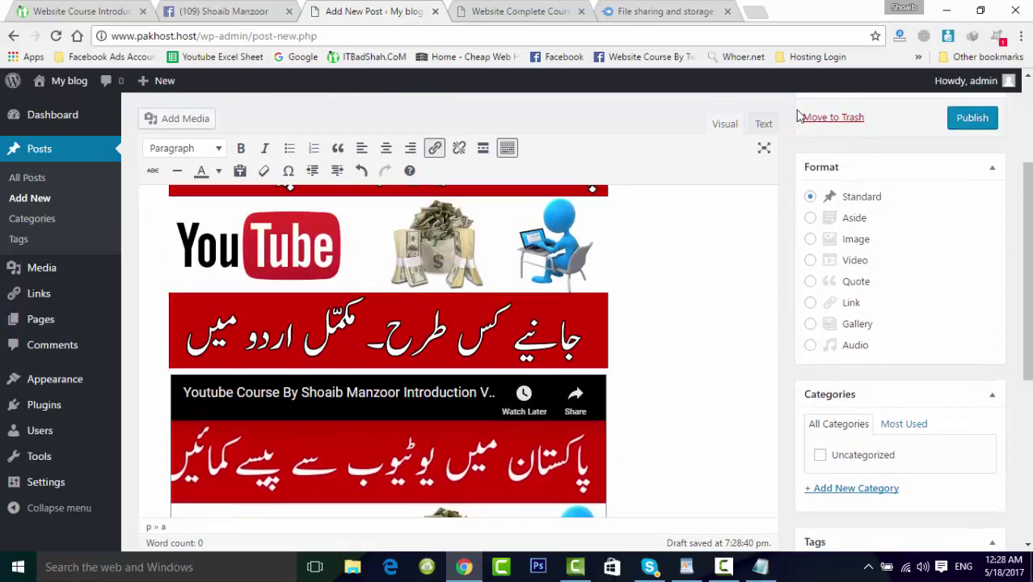
{"action": "left_click", "coordinate": [765, 124]}
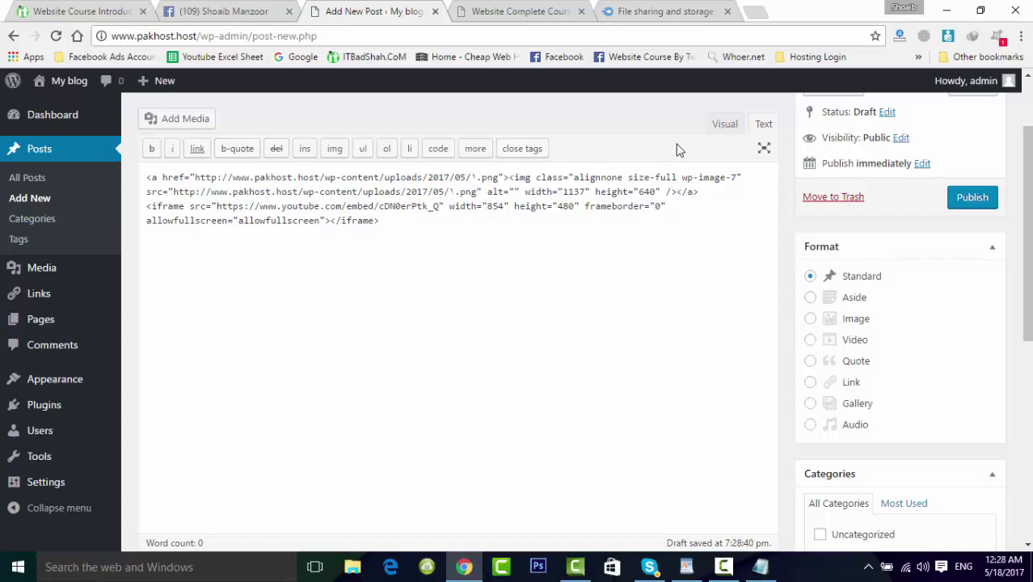
{"action": "left_click", "coordinate": [723, 128]}
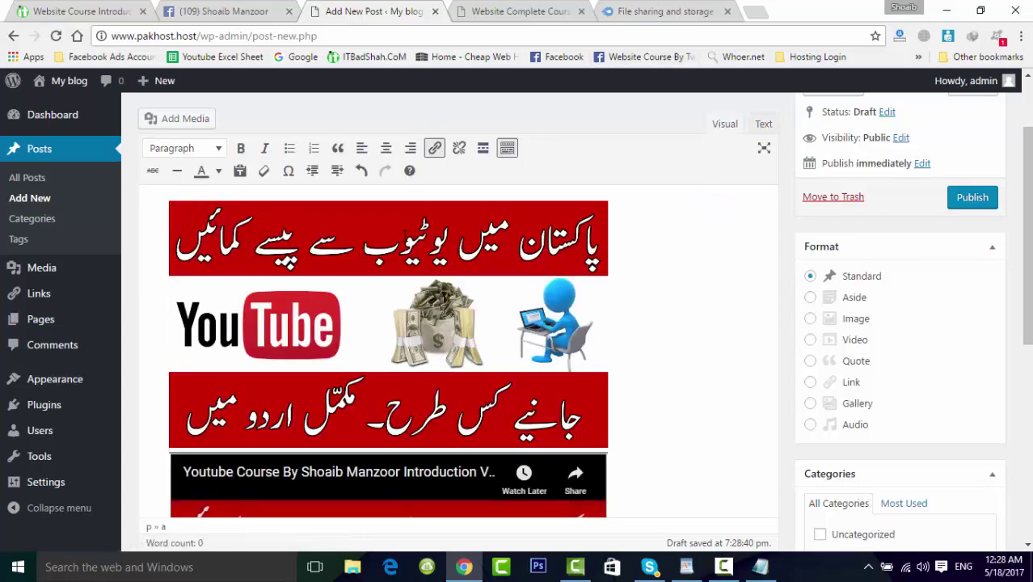
Step: Add a line between the banner and the video reading "Youtube Complete Course By" followed by the author's name
{"action": "key", "text": "Return"}
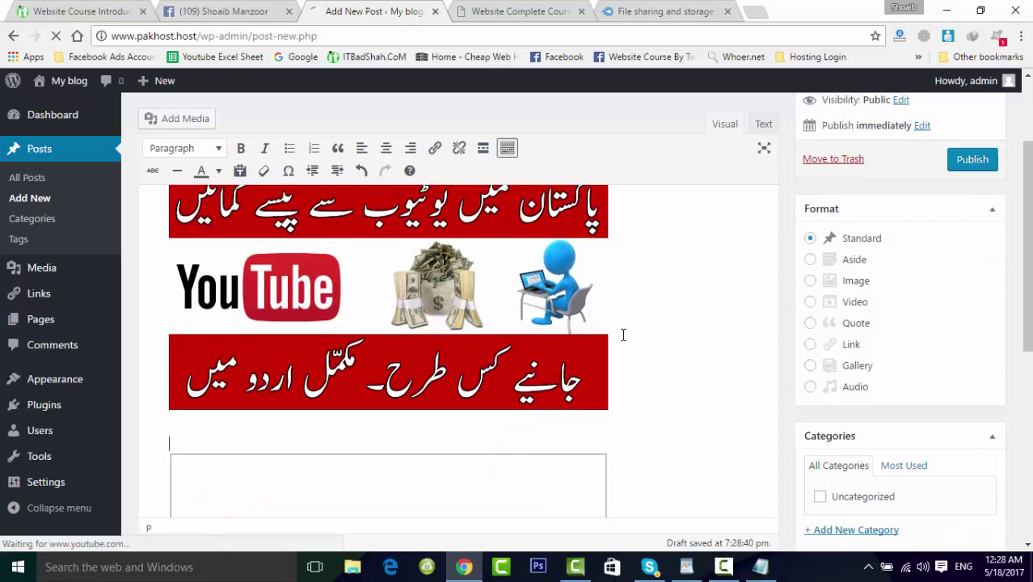
{"action": "type", "text": "Yo"}
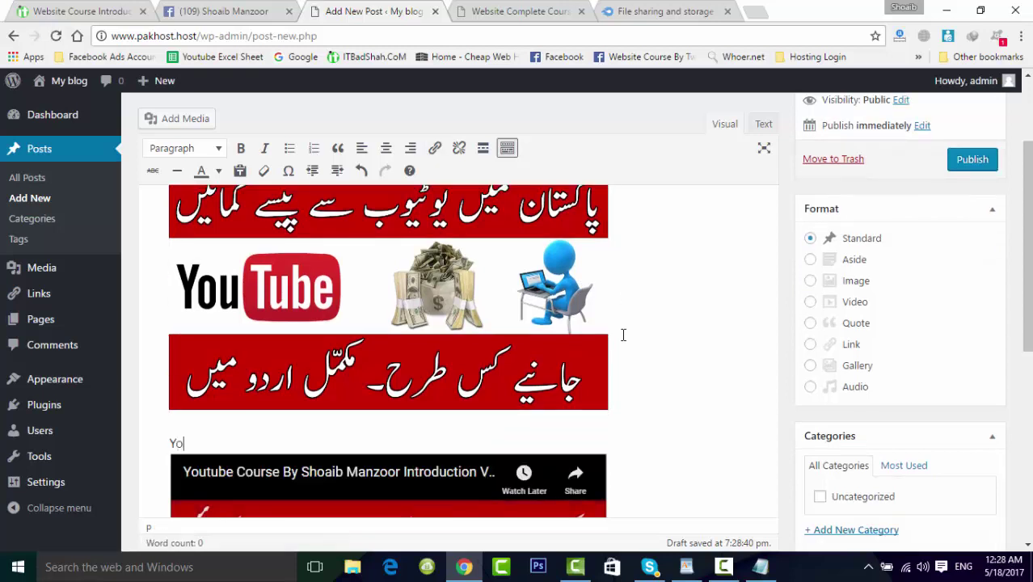
{"action": "type", "text": "utube Complete Course By Shoaib Manzoo"}
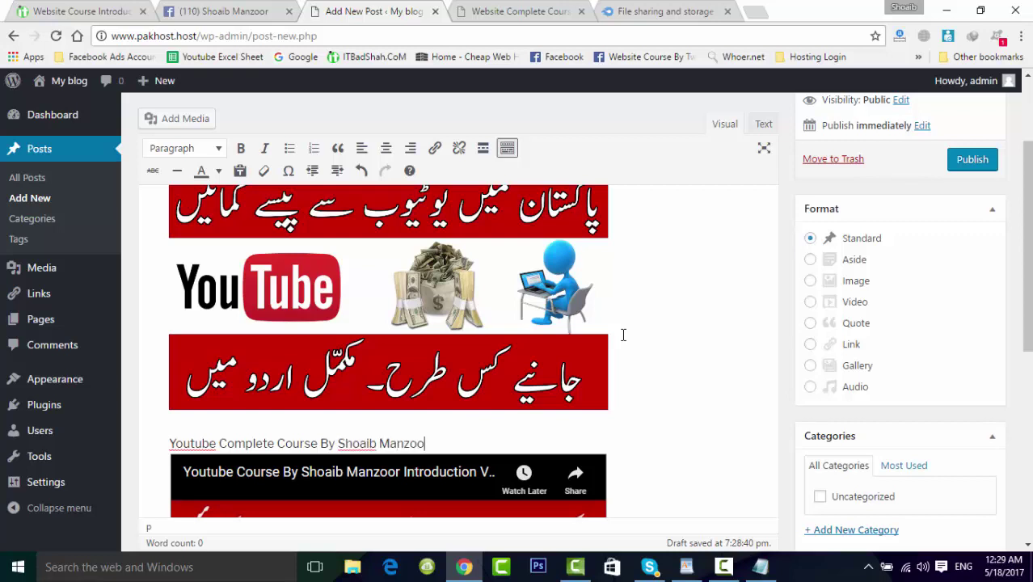
Step: Format the new course title line as Heading 5, after trying Heading 1 and Heading 4
{"action": "left_click_drag", "start_coordinate": [440, 450], "coordinate": [173, 443]}
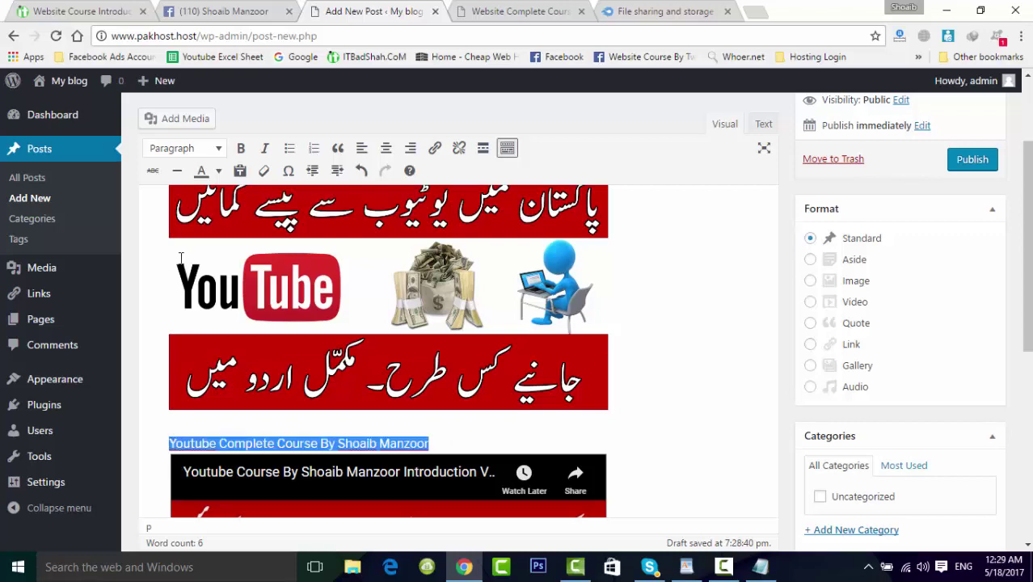
{"action": "left_click", "coordinate": [208, 154]}
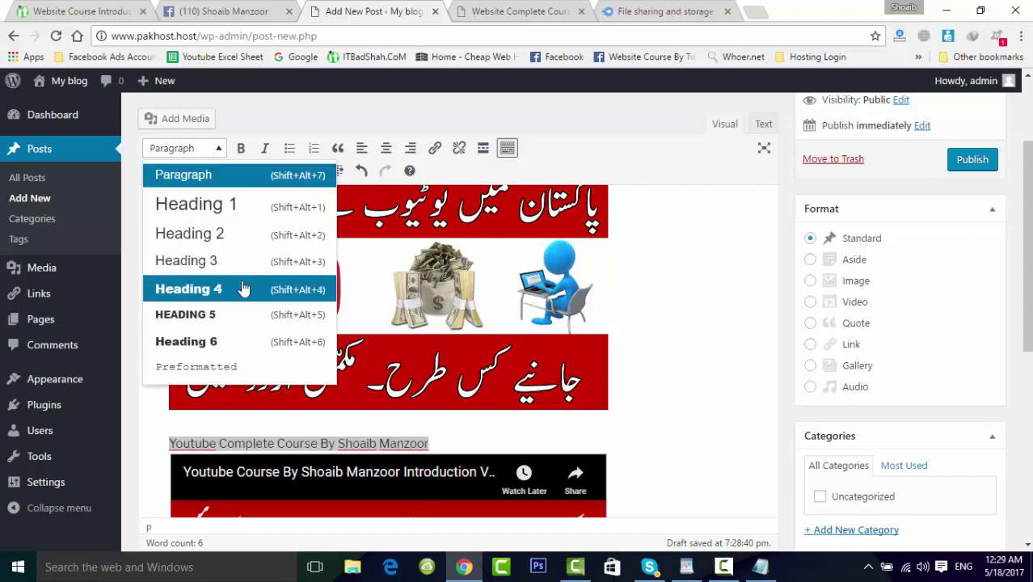
{"action": "left_click", "coordinate": [235, 214]}
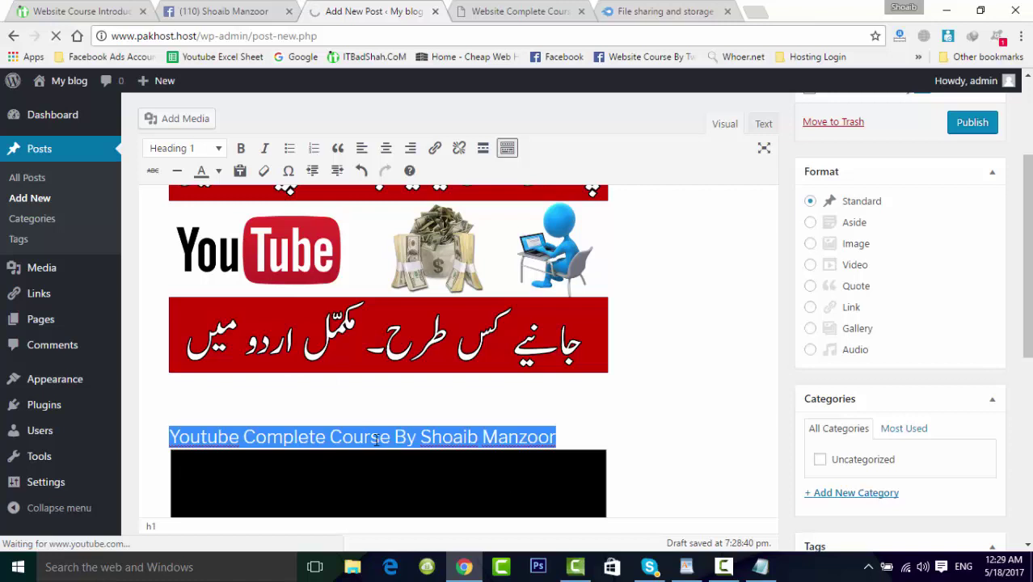
{"action": "left_click", "coordinate": [194, 149]}
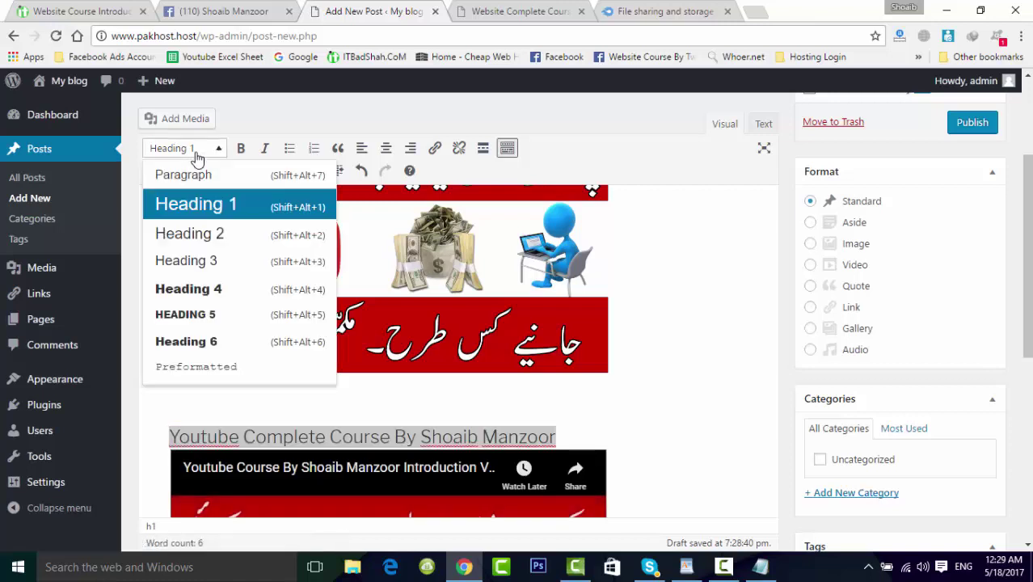
{"action": "left_click", "coordinate": [225, 292]}
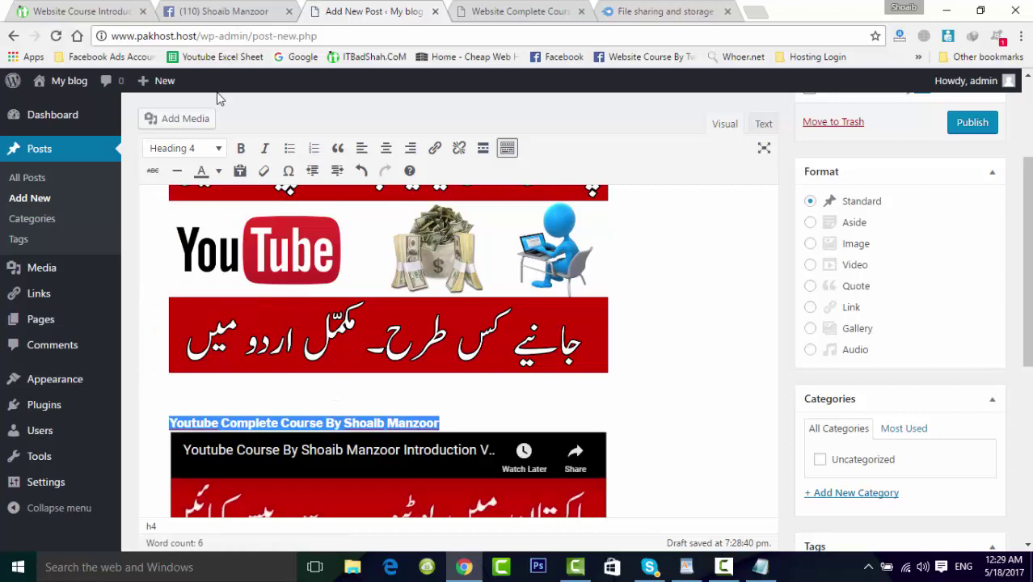
{"action": "left_click", "coordinate": [209, 151]}
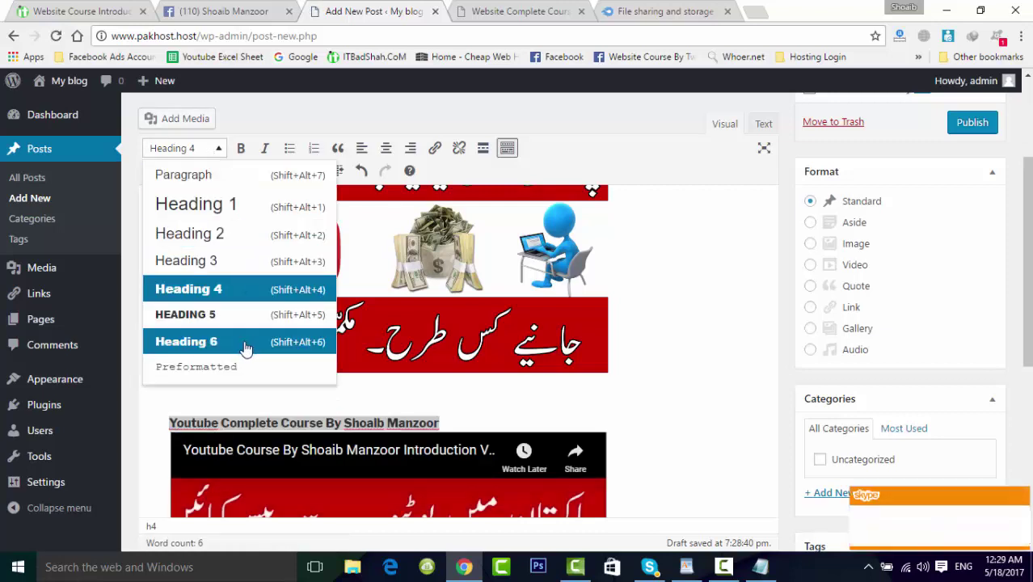
{"action": "left_click", "coordinate": [234, 315]}
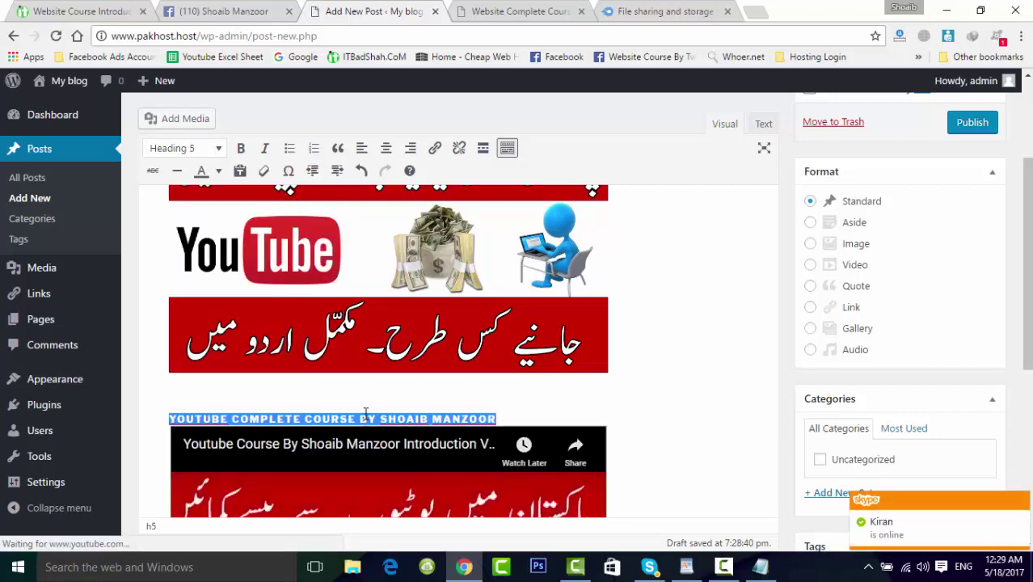
Step: Make the course title heading bold, try italic on it, and centre it above the video
{"action": "left_click", "coordinate": [242, 152]}
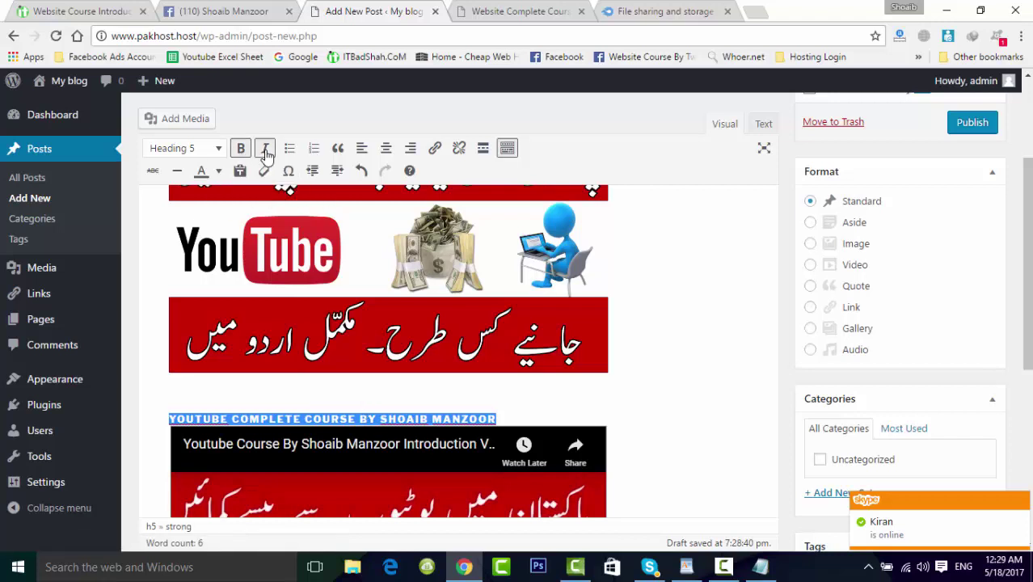
{"action": "left_click", "coordinate": [266, 152]}
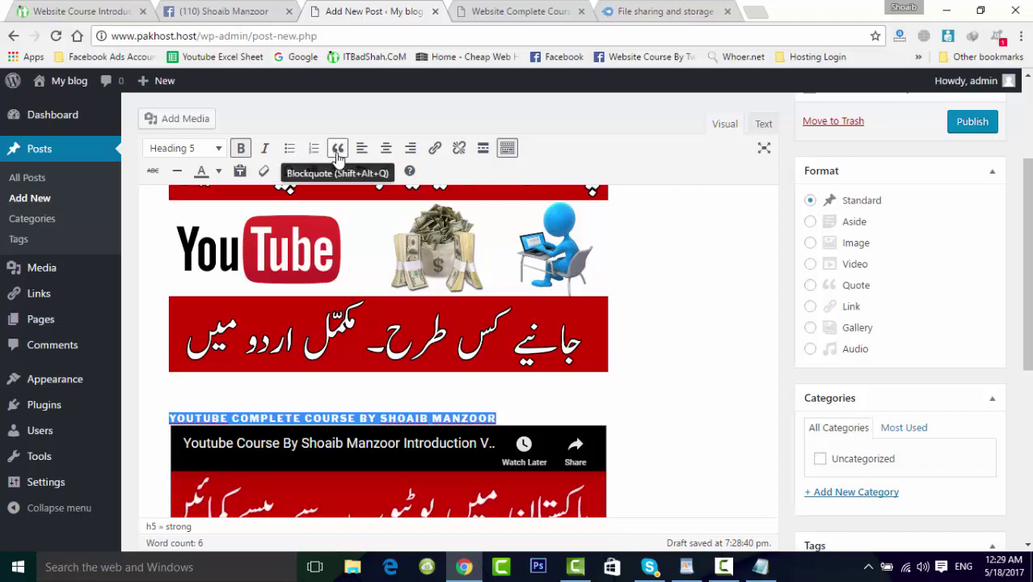
{"action": "left_click", "coordinate": [386, 149]}
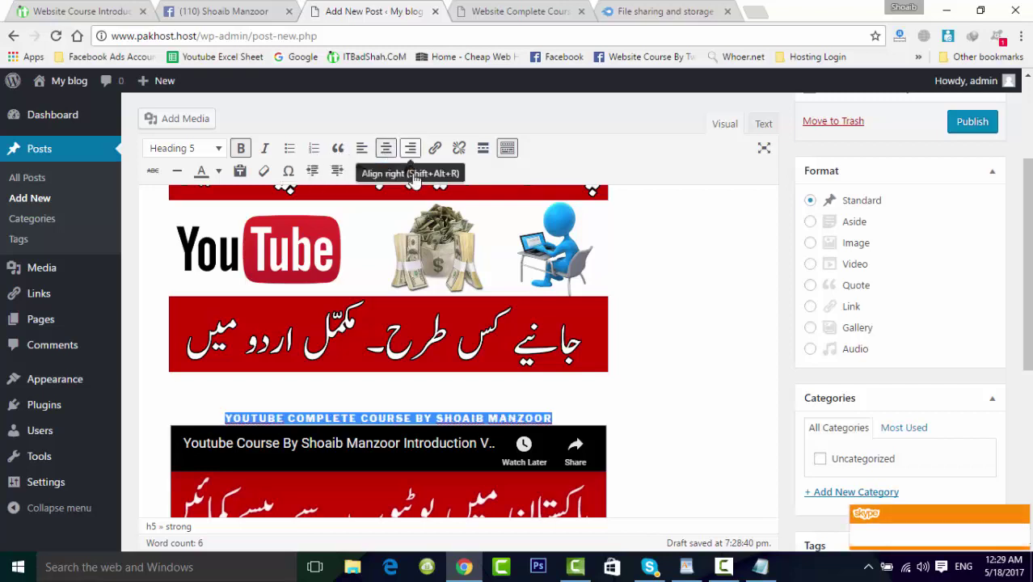
Step: Apply centre alignment to the embedded video and the banner image above it
{"action": "left_click", "coordinate": [386, 473]}
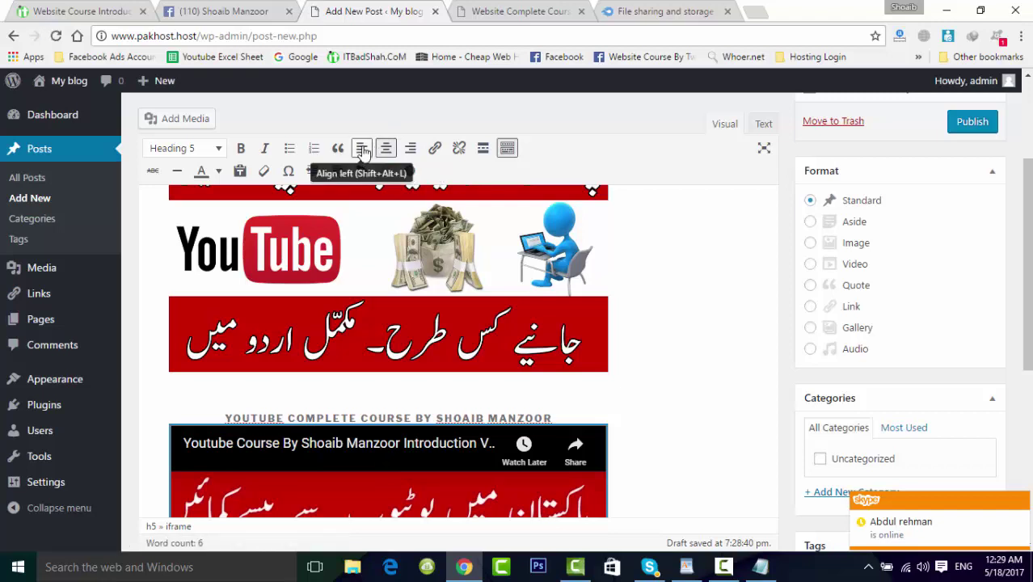
{"action": "left_click", "coordinate": [385, 150]}
{"action": "left_click", "coordinate": [395, 259]}
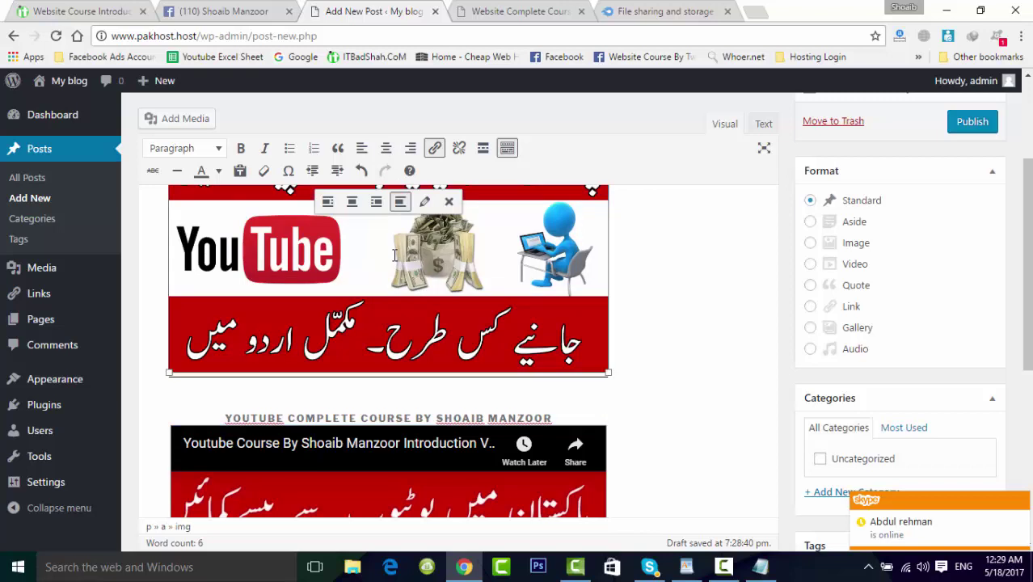
{"action": "left_click", "coordinate": [387, 151]}
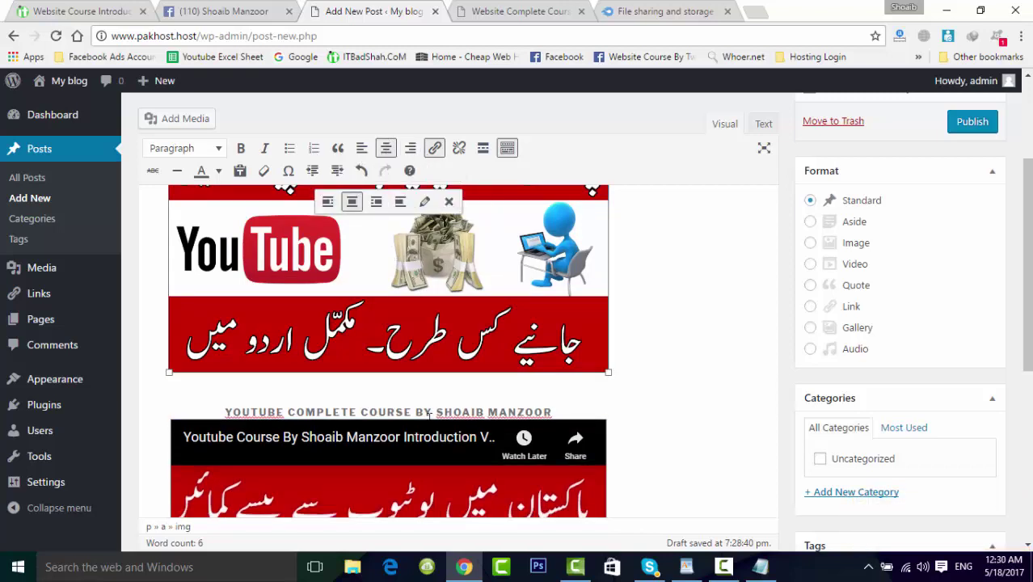
Step: Link the course title heading to the website course introduction page on itbadshah.com, copying the address from that page
{"action": "triple_click", "coordinate": [413, 413]}
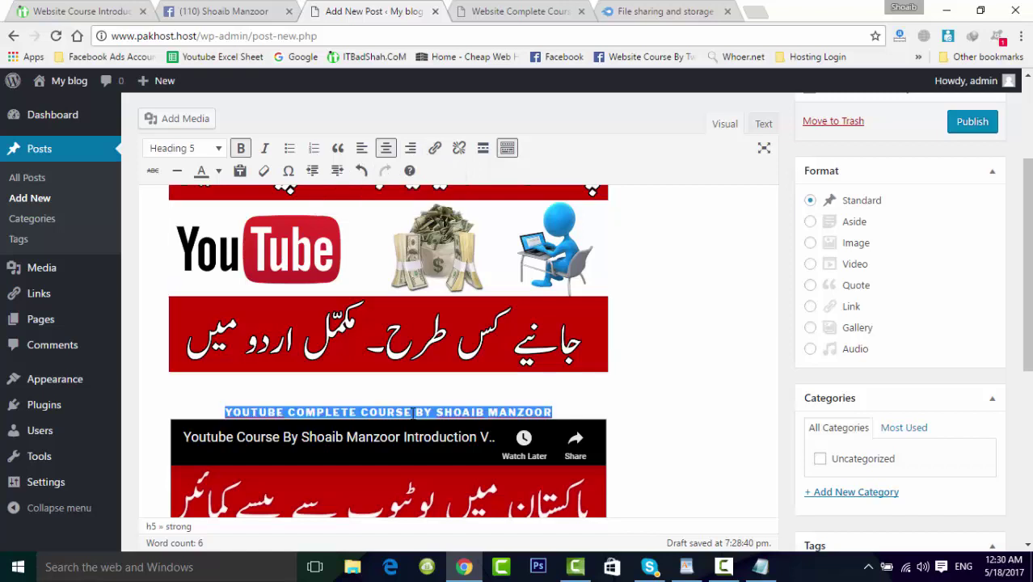
{"action": "left_click", "coordinate": [435, 150]}
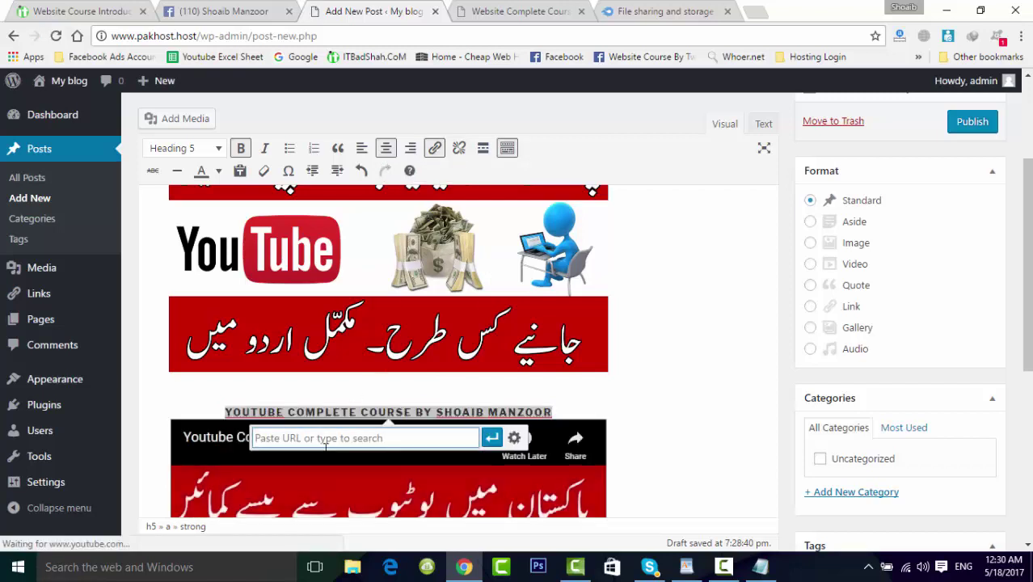
{"action": "left_click", "coordinate": [112, 10]}
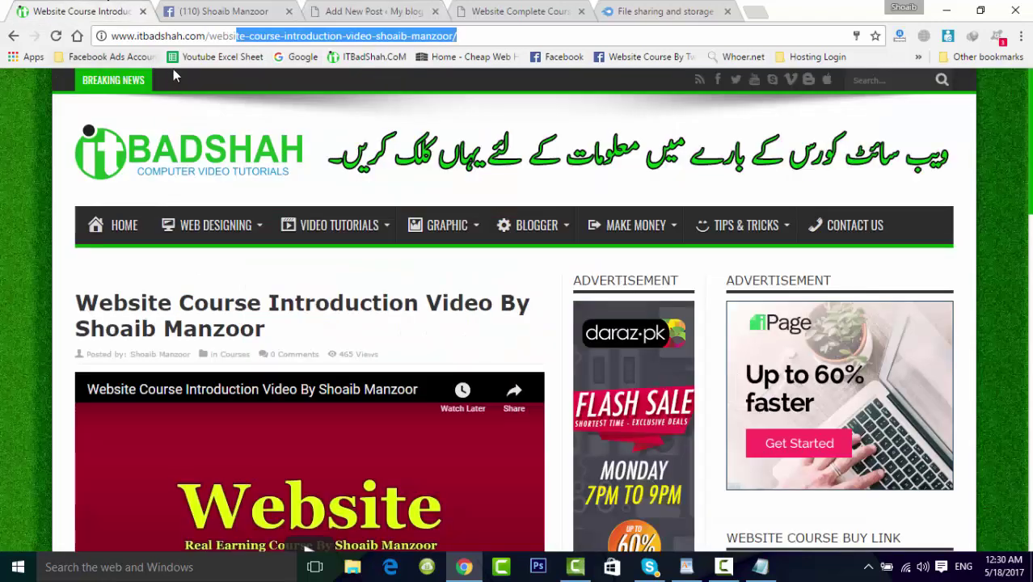
{"action": "key", "text": "ctrl+a"}
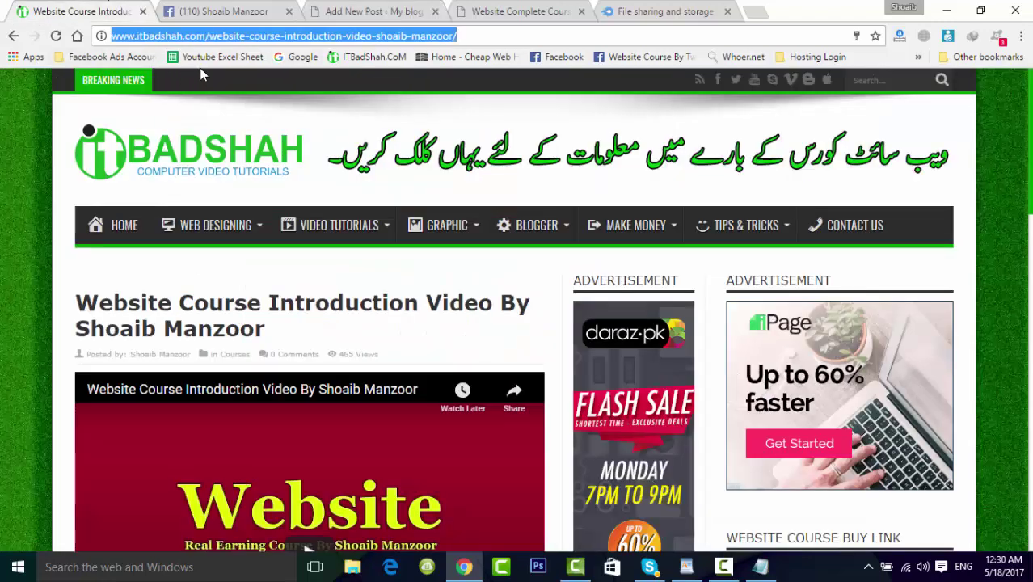
{"action": "left_click", "coordinate": [227, 10]}
{"action": "left_click", "coordinate": [363, 8]}
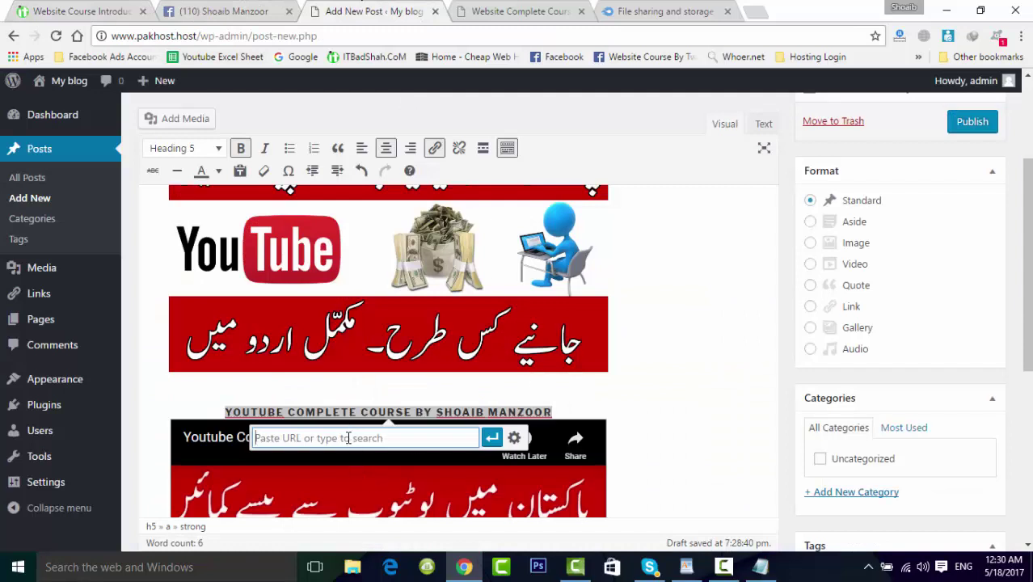
{"action": "key", "text": "ctrl+v"}
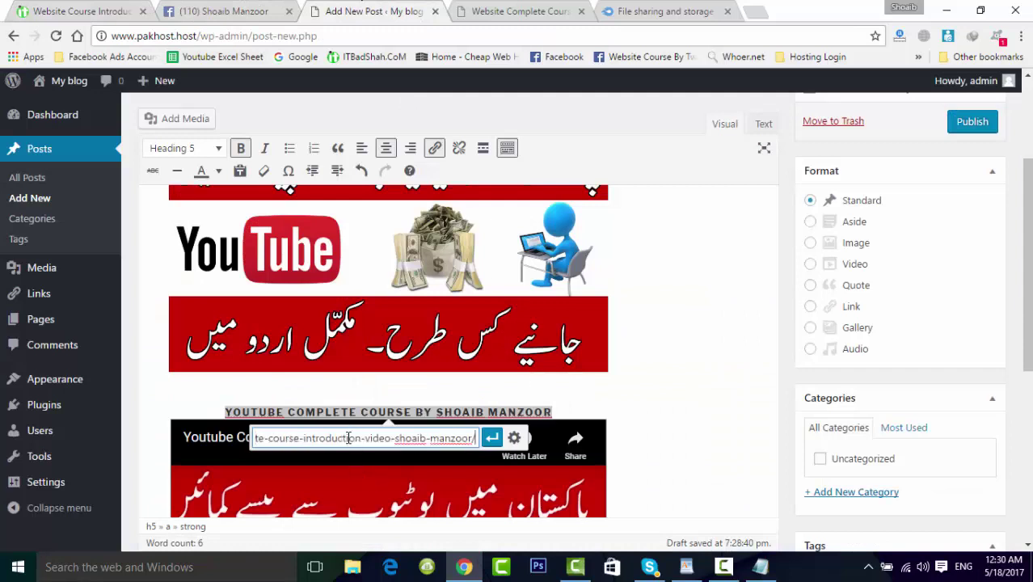
{"action": "left_click", "coordinate": [492, 437]}
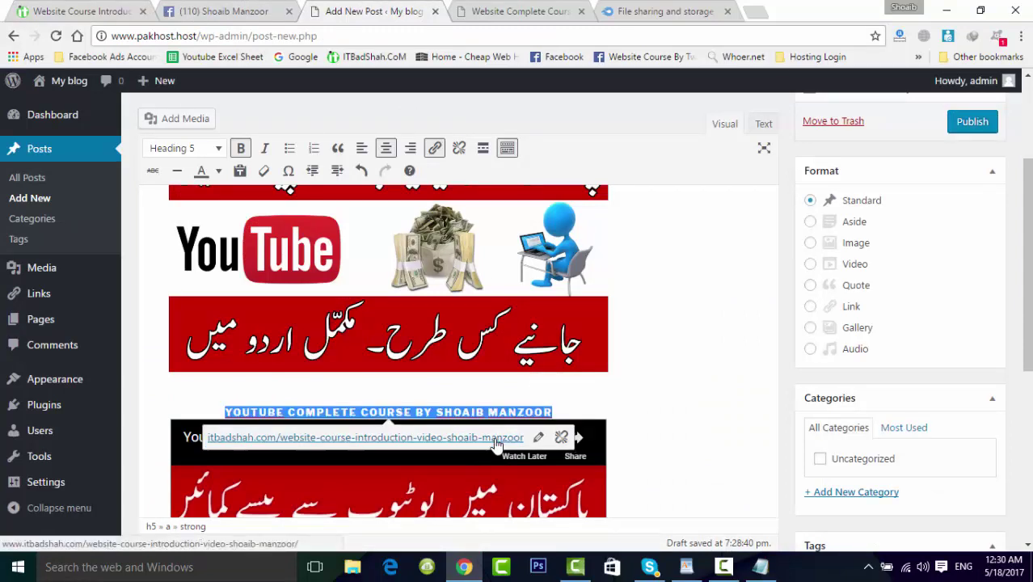
{"action": "left_click", "coordinate": [570, 390]}
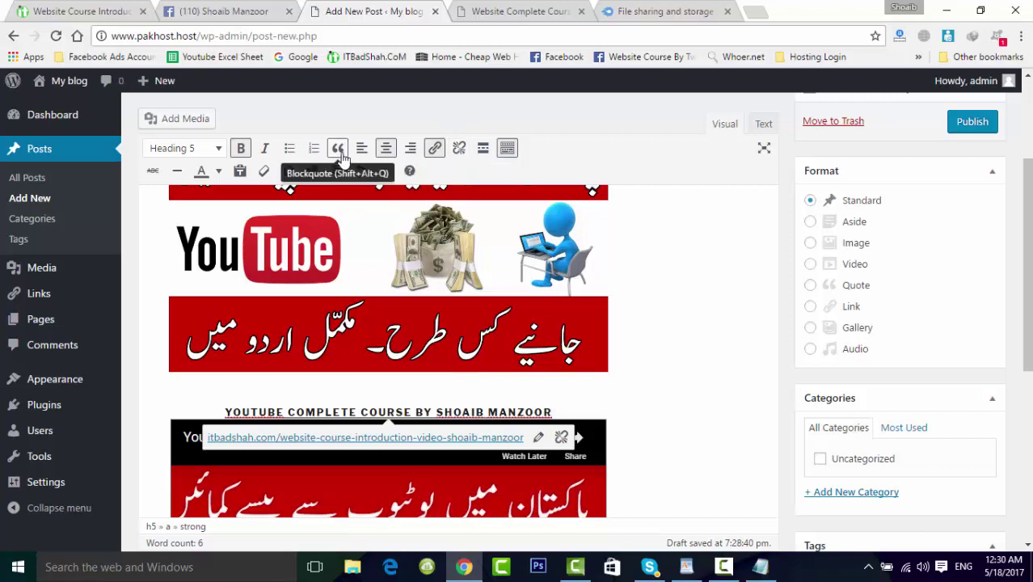
Step: Set the text colour of the whole linked course title heading to red
{"action": "left_click", "coordinate": [219, 172]}
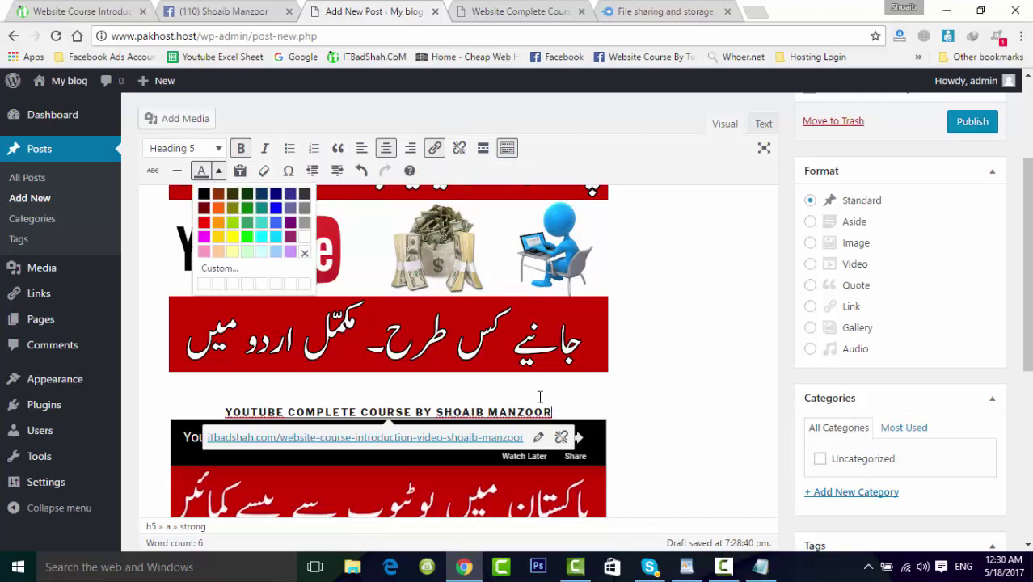
{"action": "triple_click", "coordinate": [497, 413]}
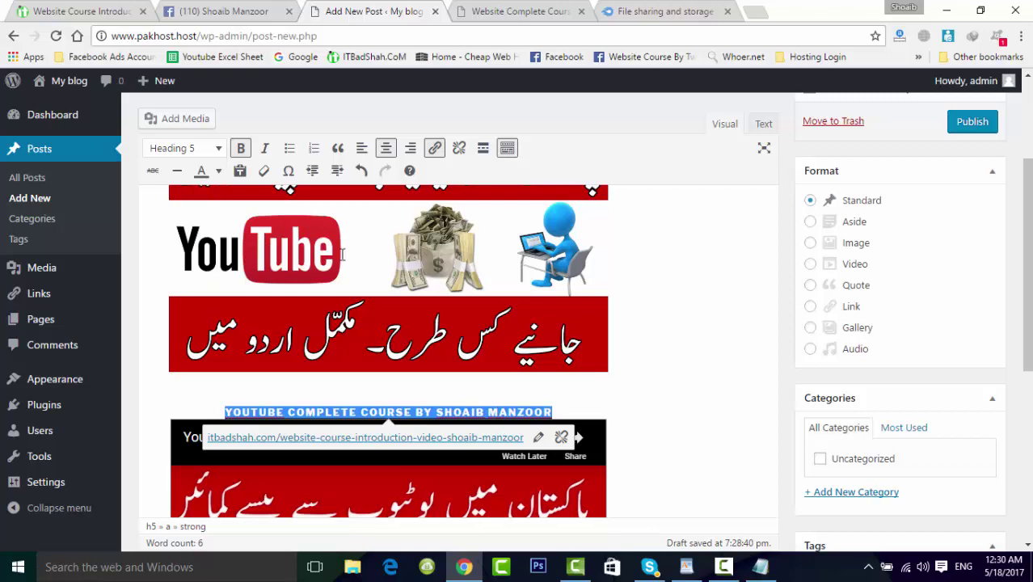
{"action": "left_click", "coordinate": [218, 172]}
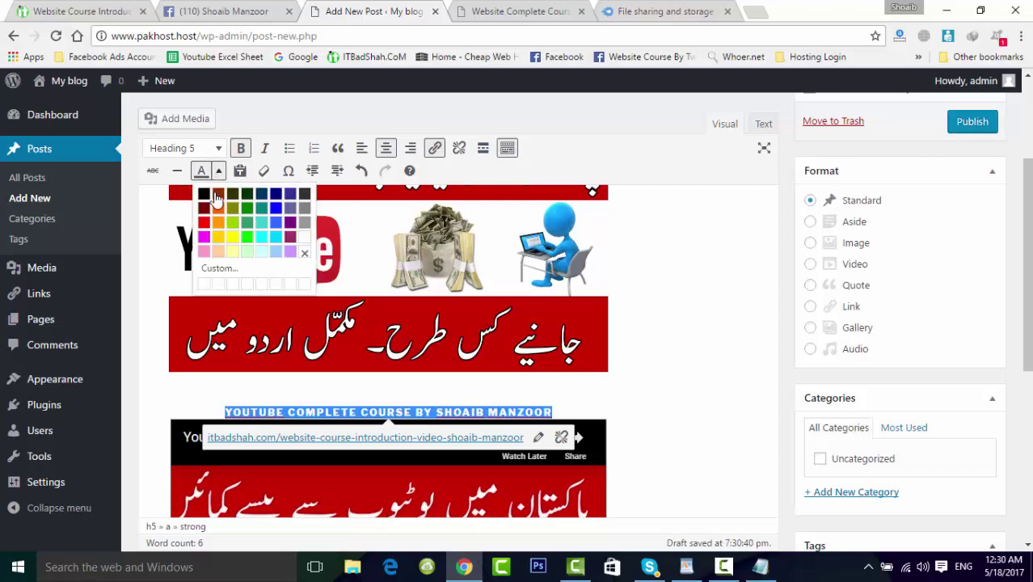
{"action": "left_click", "coordinate": [204, 222]}
{"action": "left_click", "coordinate": [335, 393]}
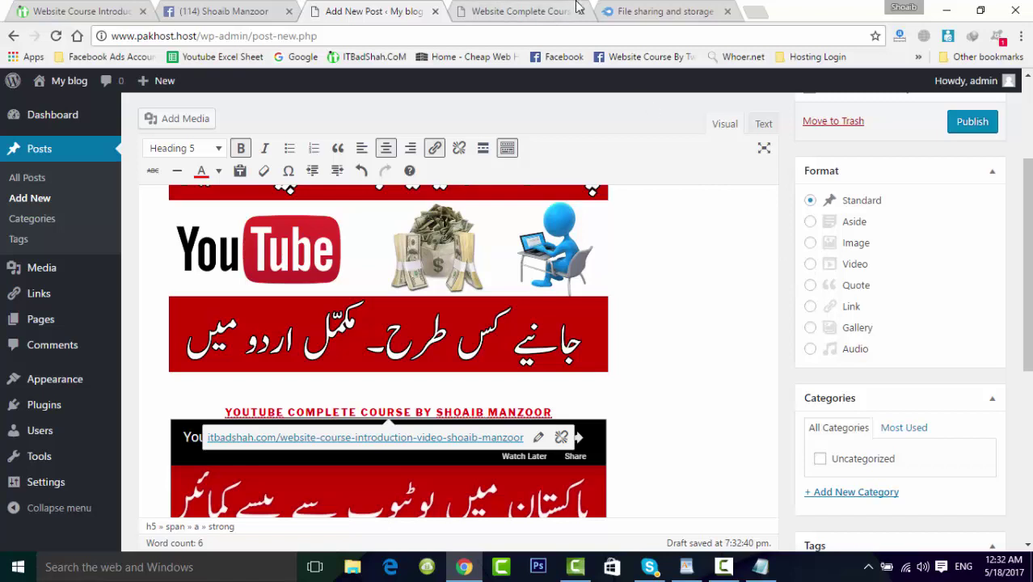
Step: Look over the recent posts on the ITBadShah home page and set the new post's format to Video
{"action": "left_click", "coordinate": [99, 11]}
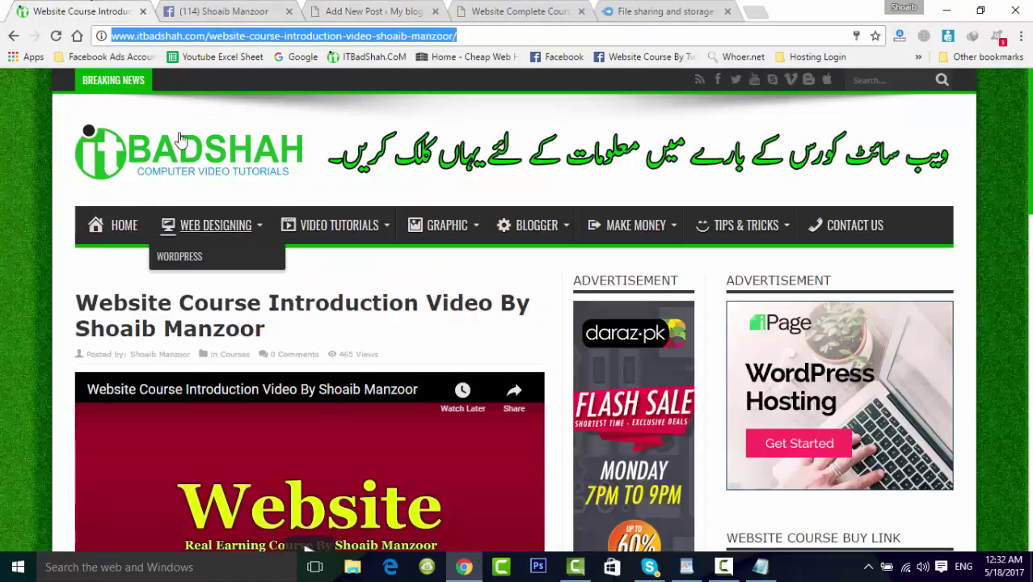
{"action": "left_click", "coordinate": [173, 133]}
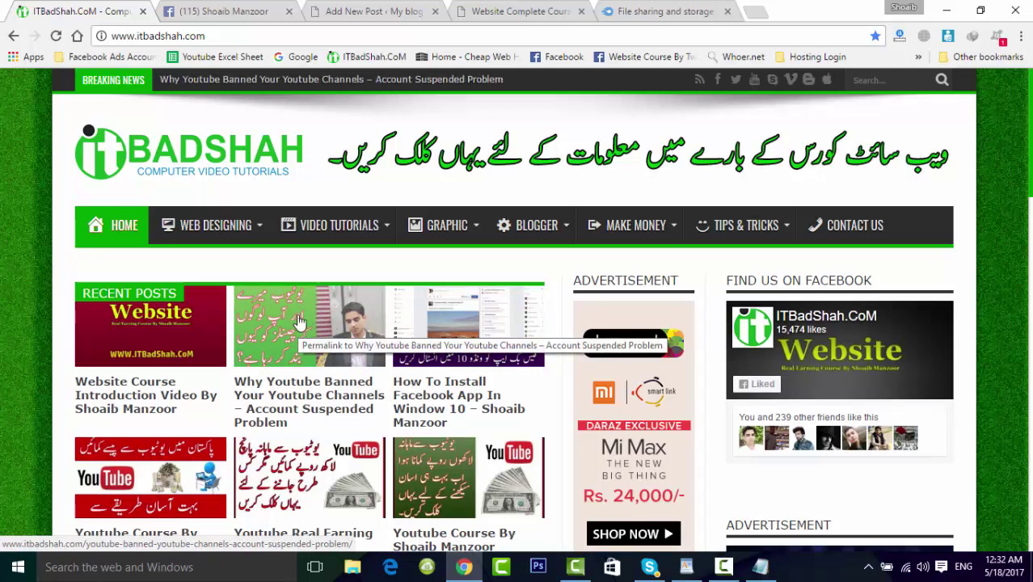
{"action": "left_click", "coordinate": [226, 10]}
{"action": "left_click", "coordinate": [98, 8]}
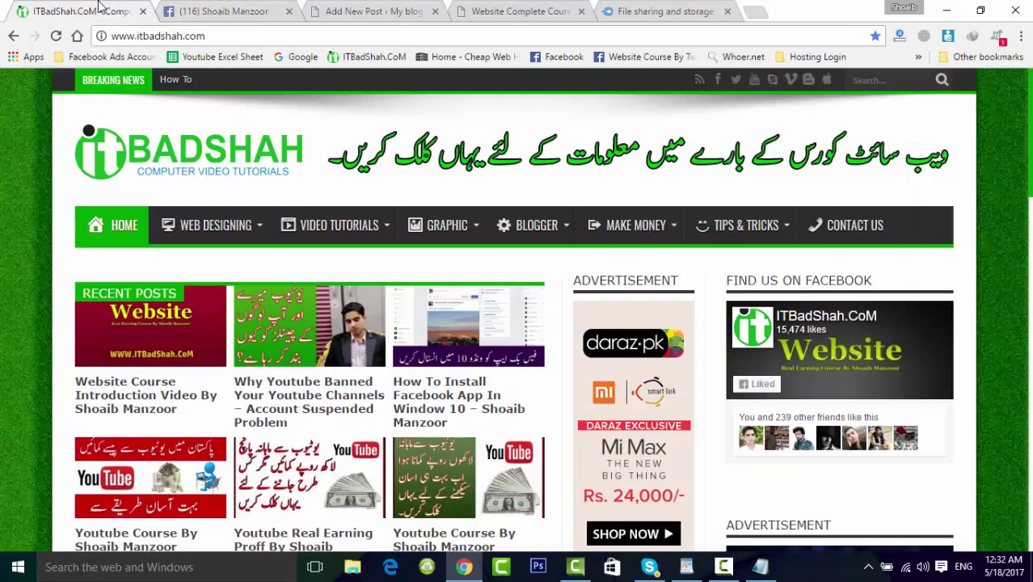
{"action": "left_click", "coordinate": [372, 12]}
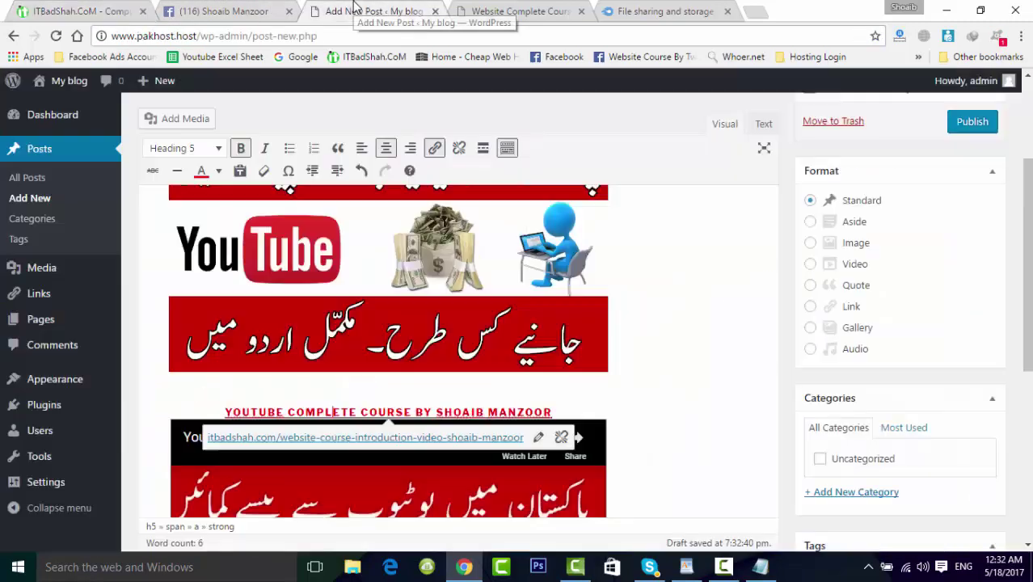
{"action": "left_click", "coordinate": [813, 268]}
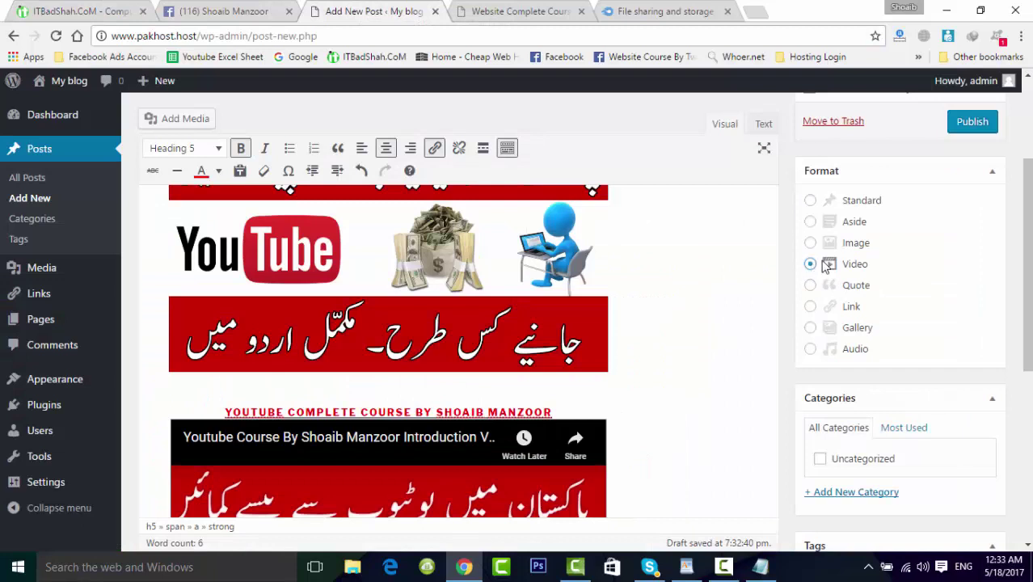
Step: Examine the post's category choices under both most used and all categories, plus the tags and featured image settings
{"action": "left_click_drag", "start_coordinate": [1029, 262], "coordinate": [1029, 277]}
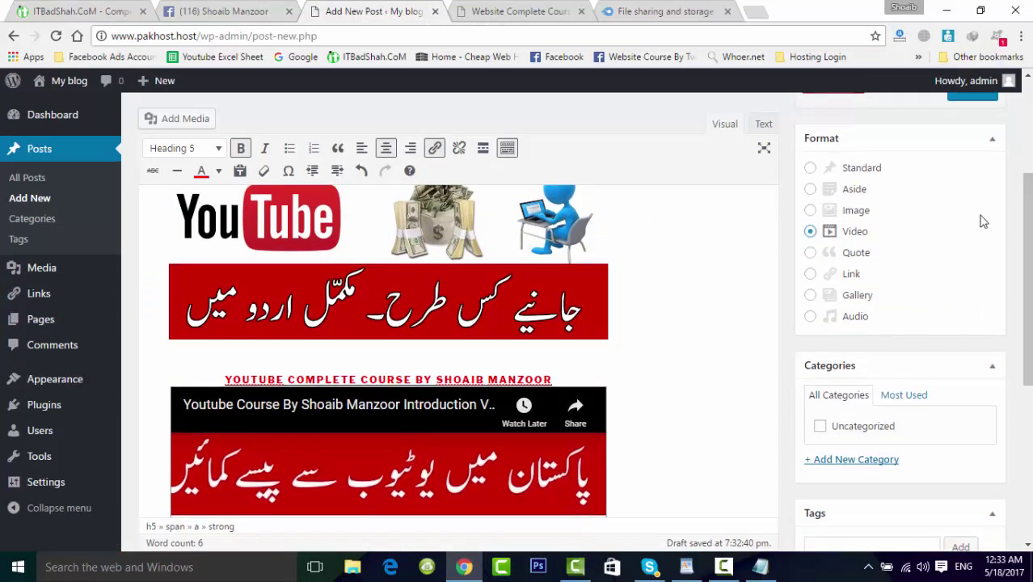
{"action": "scroll", "coordinate": [983, 227], "scroll_direction": "down", "scroll_amount": 1}
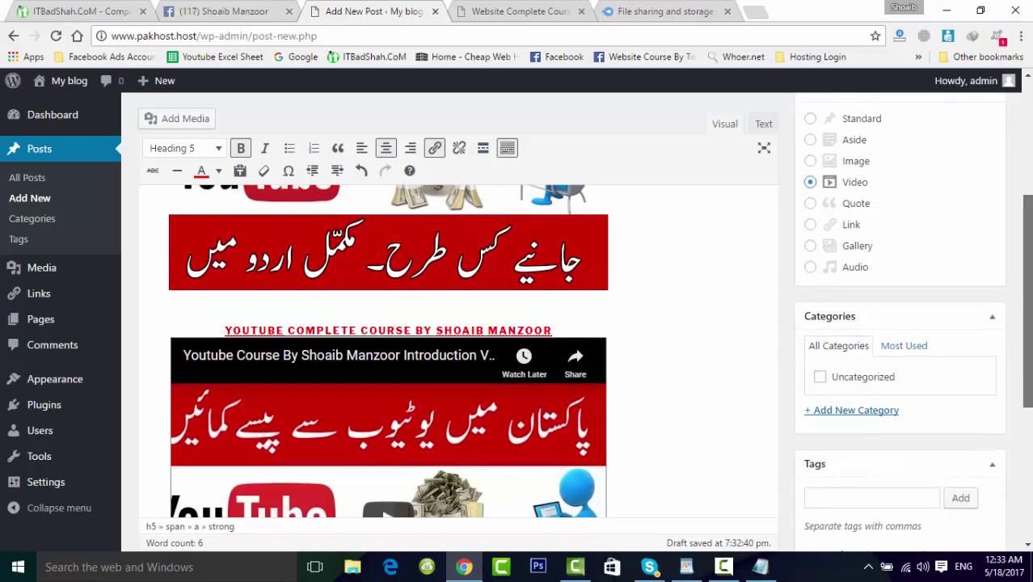
{"action": "left_click", "coordinate": [899, 346]}
{"action": "left_click", "coordinate": [867, 345]}
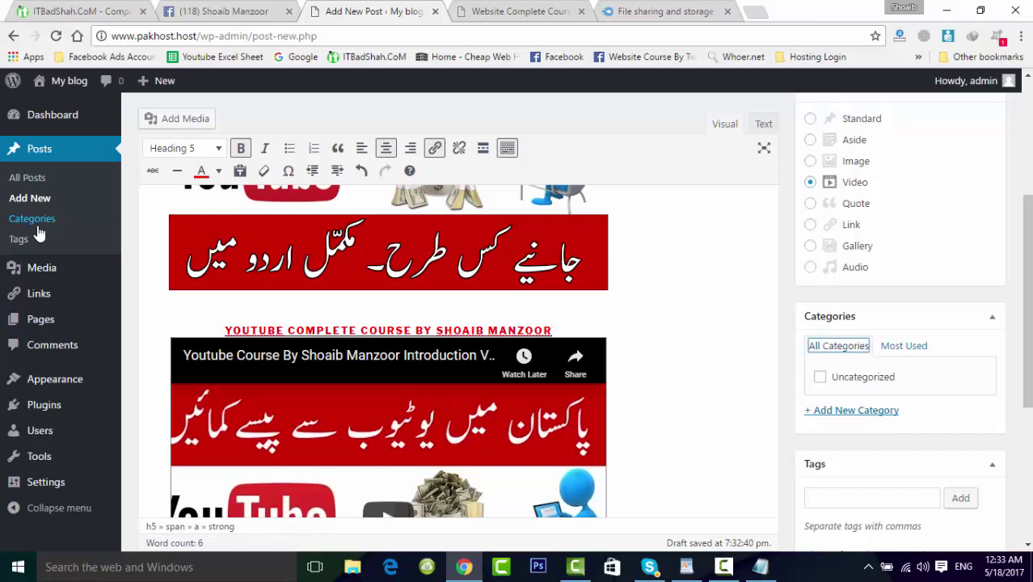
{"action": "scroll", "coordinate": [884, 360], "scroll_direction": "down", "scroll_amount": 2}
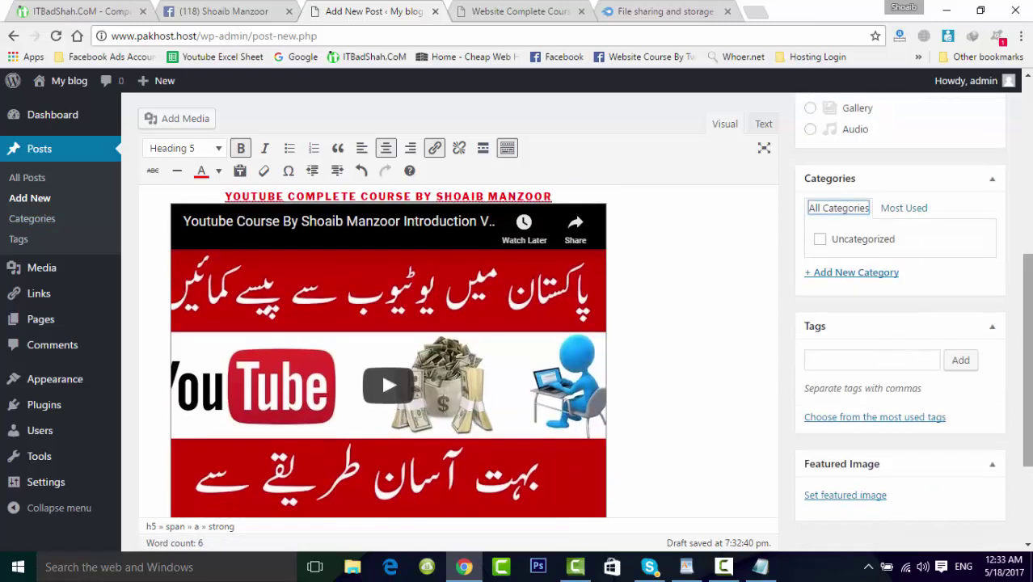
{"action": "left_click_drag", "start_coordinate": [1028, 360], "coordinate": [1027, 432]}
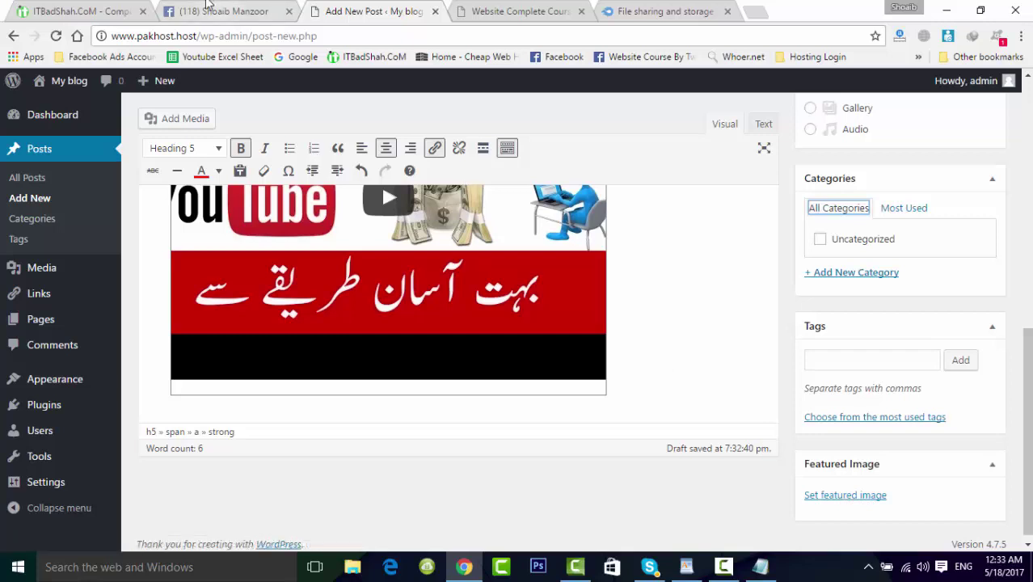
Step: Check the post thumbnails on the ITBadShah home page and set the YouTube banner from the media library as the featured image
{"action": "left_click", "coordinate": [73, 10]}
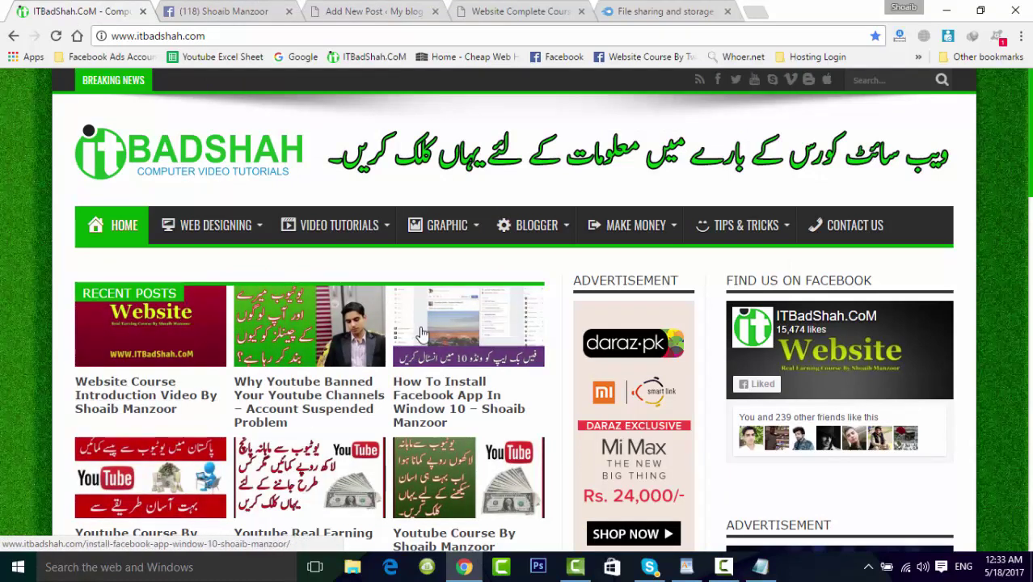
{"action": "left_click", "coordinate": [217, 11]}
{"action": "left_click", "coordinate": [380, 10]}
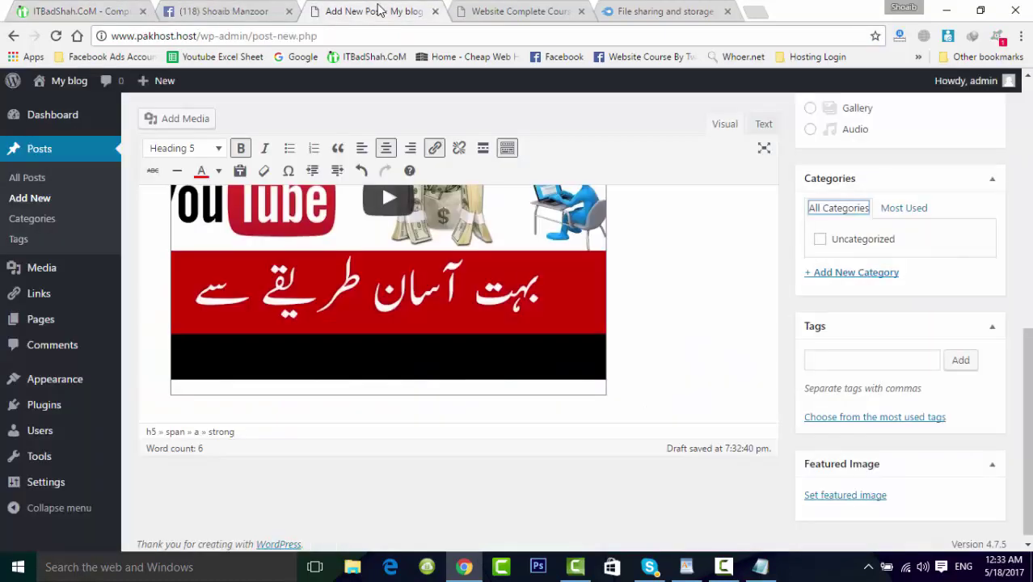
{"action": "left_click", "coordinate": [873, 502]}
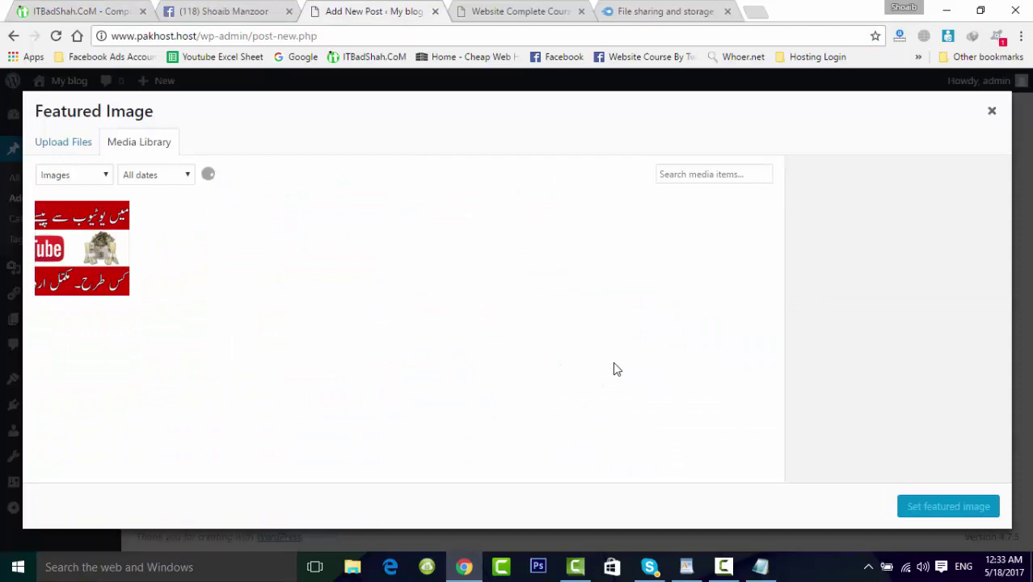
{"action": "left_click", "coordinate": [65, 236]}
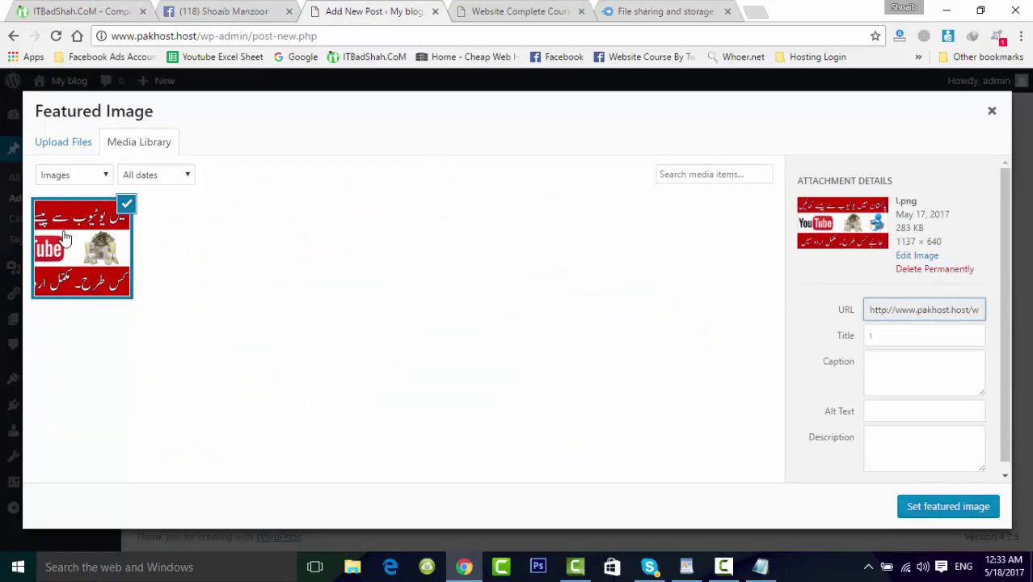
{"action": "left_click", "coordinate": [942, 507]}
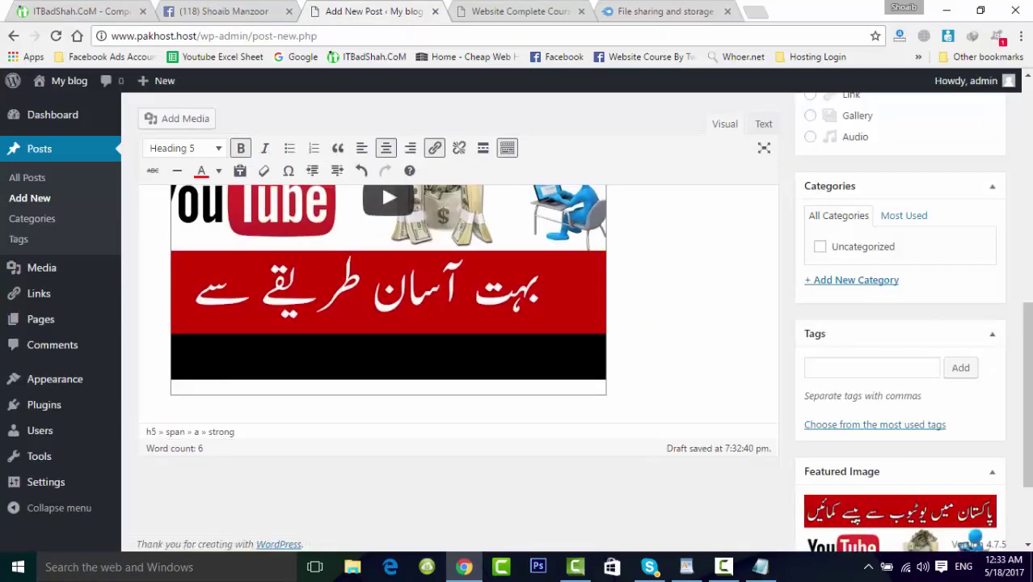
{"action": "scroll", "coordinate": [931, 432], "scroll_direction": "down", "scroll_amount": 2}
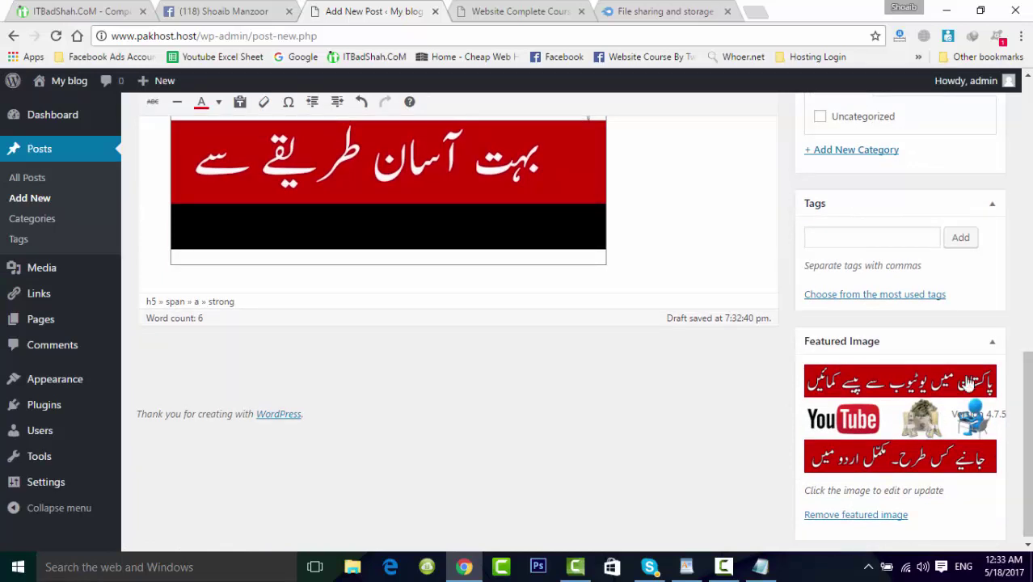
Step: Publish the course post and open the live blog in a new tab
{"action": "scroll", "coordinate": [968, 383], "scroll_direction": "up", "scroll_amount": 5}
{"action": "left_click", "coordinate": [975, 203]}
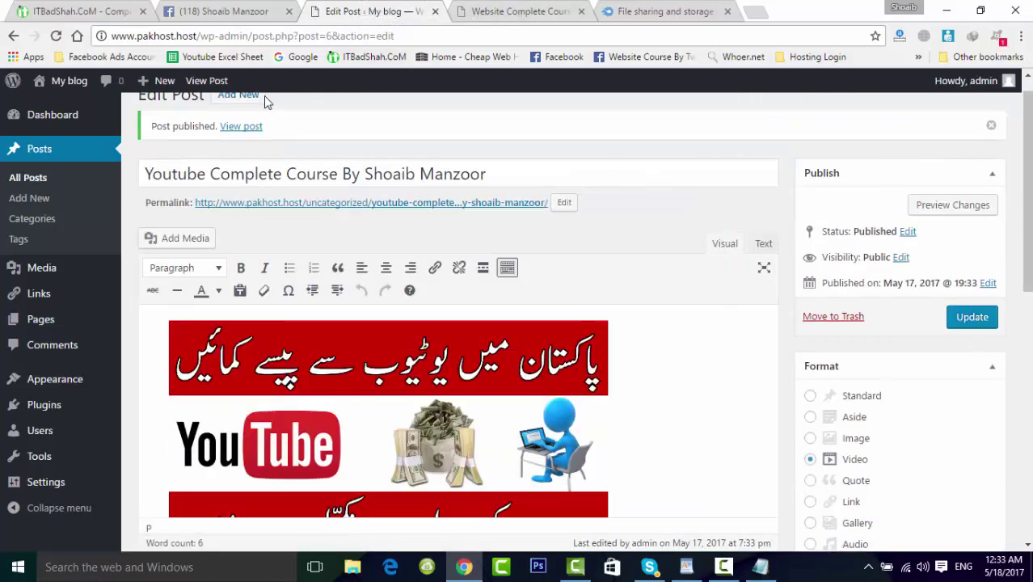
{"action": "mouse_move", "coordinate": [64, 80]}
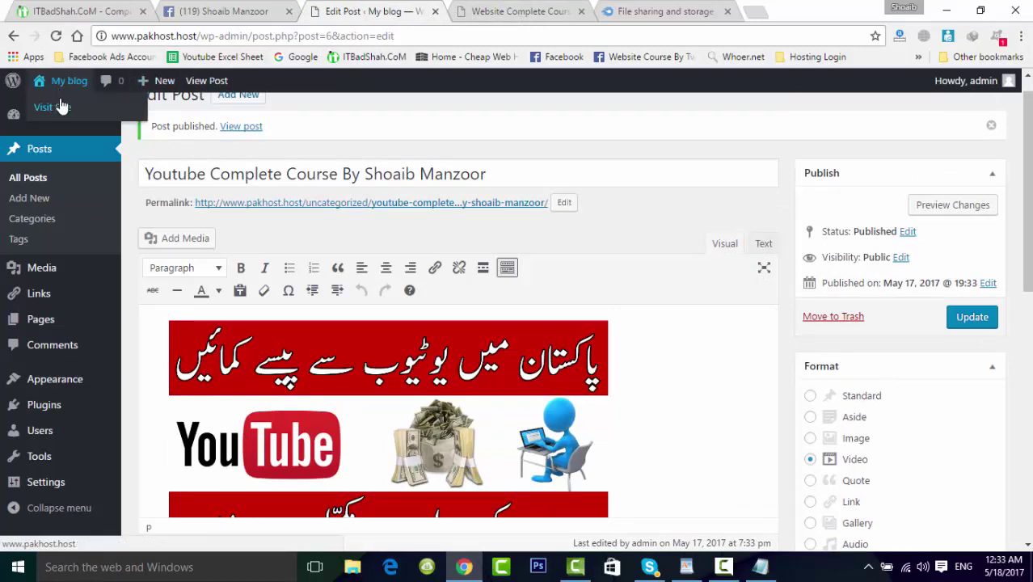
{"action": "middle_click", "coordinate": [62, 106]}
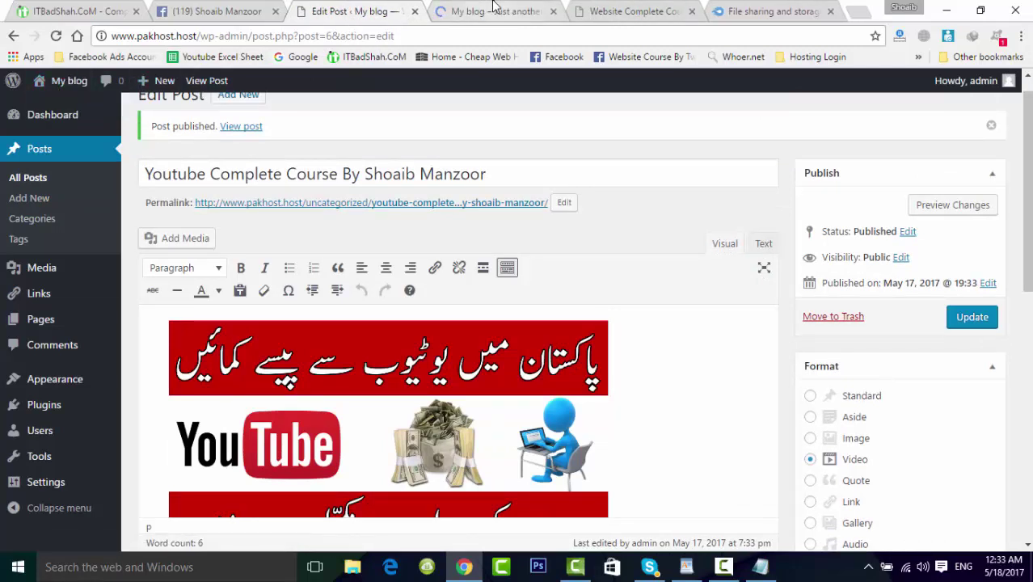
Step: Switch to the live blog and open the Youtube course post from its list of posts
{"action": "left_click", "coordinate": [494, 9]}
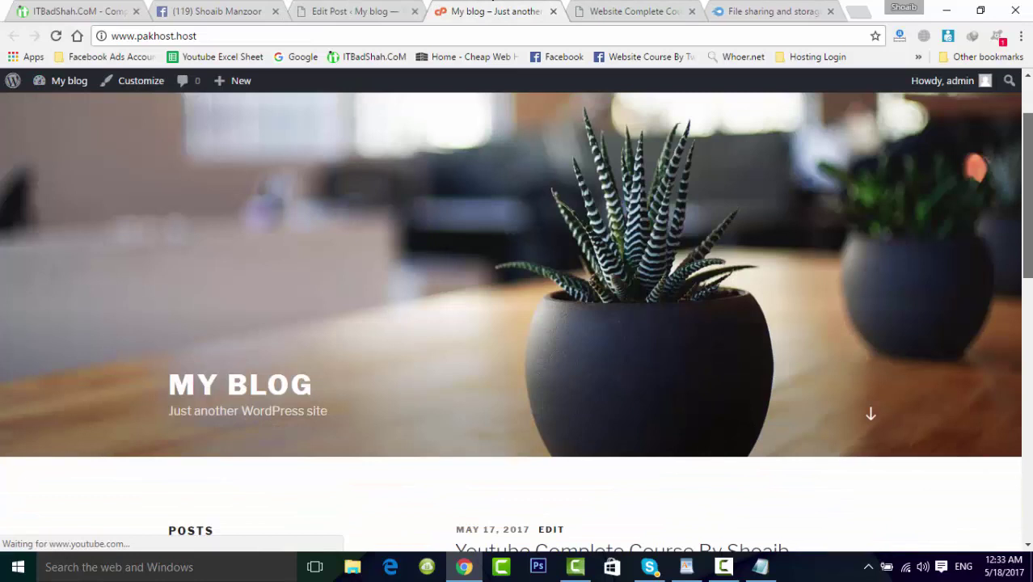
{"action": "left_click_drag", "start_coordinate": [1028, 207], "coordinate": [1030, 317]}
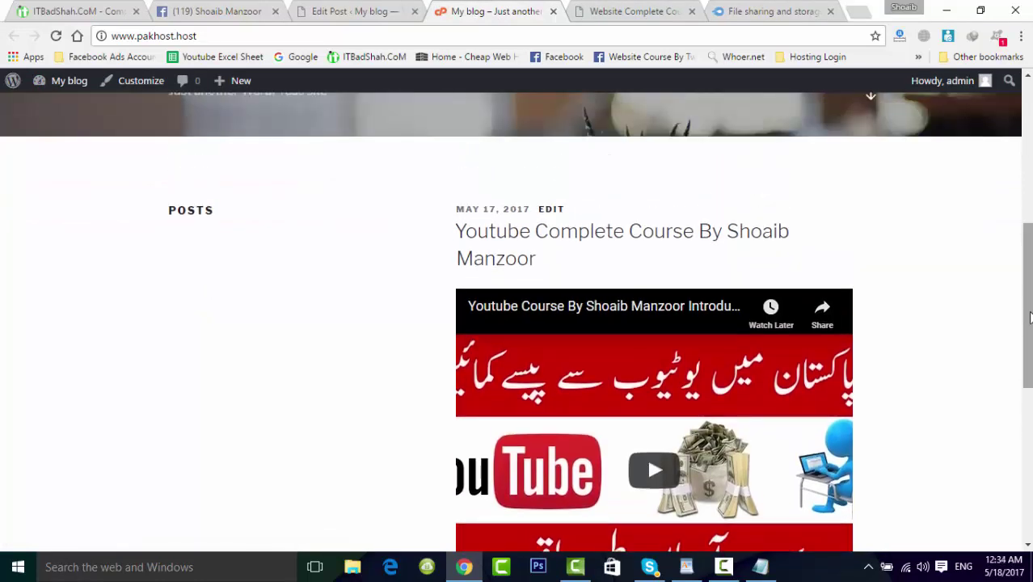
{"action": "left_click", "coordinate": [531, 243]}
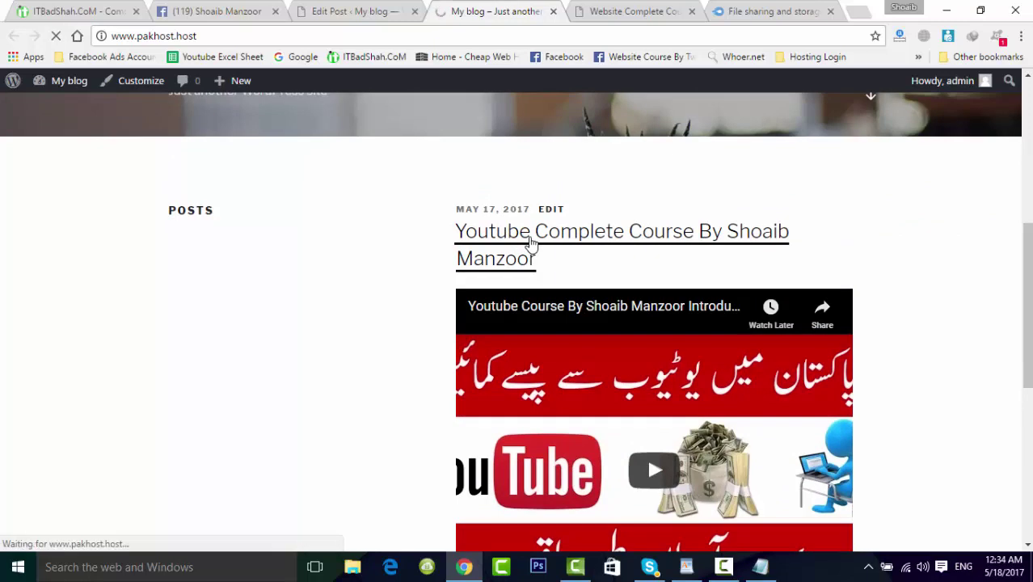